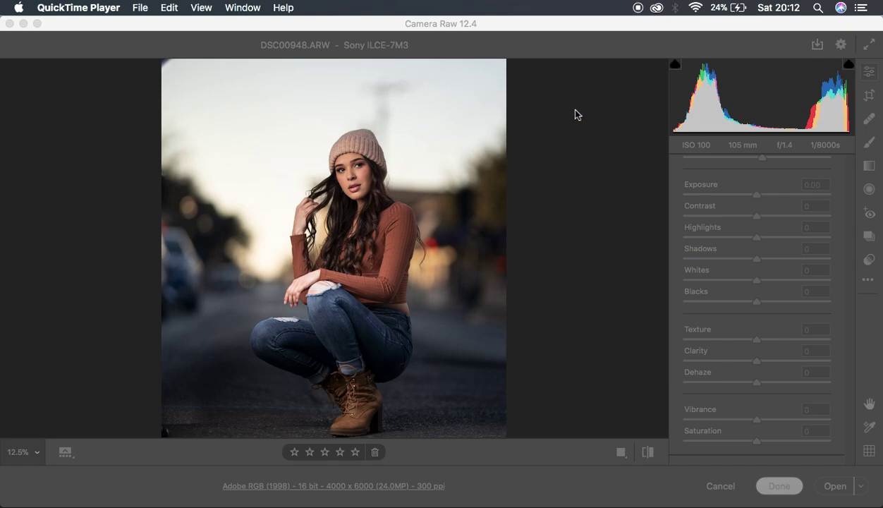
Examine the unedited portrait both in close-up detail and as a whole frame
{"action": "left_click", "coordinate": [509, 28]}
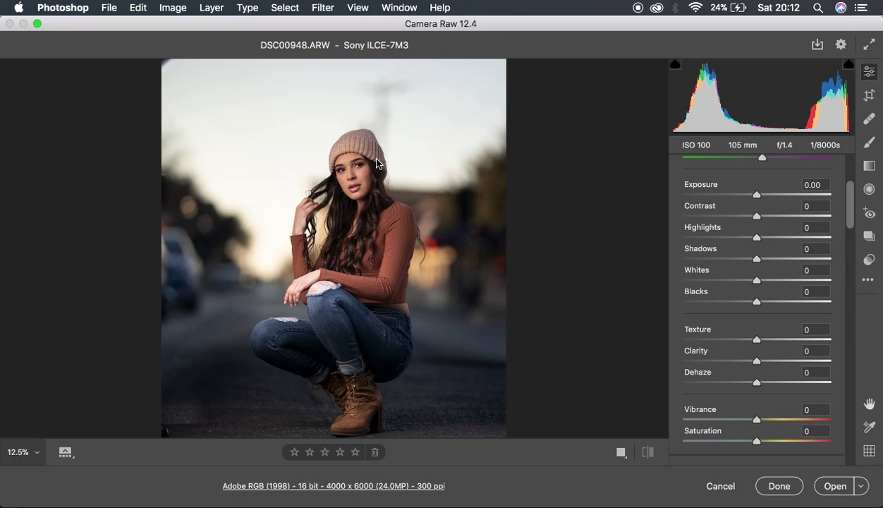
{"action": "scroll", "coordinate": [305, 283], "scroll_direction": "down", "scroll_amount": 2}
{"action": "left_click", "coordinate": [306, 277]}
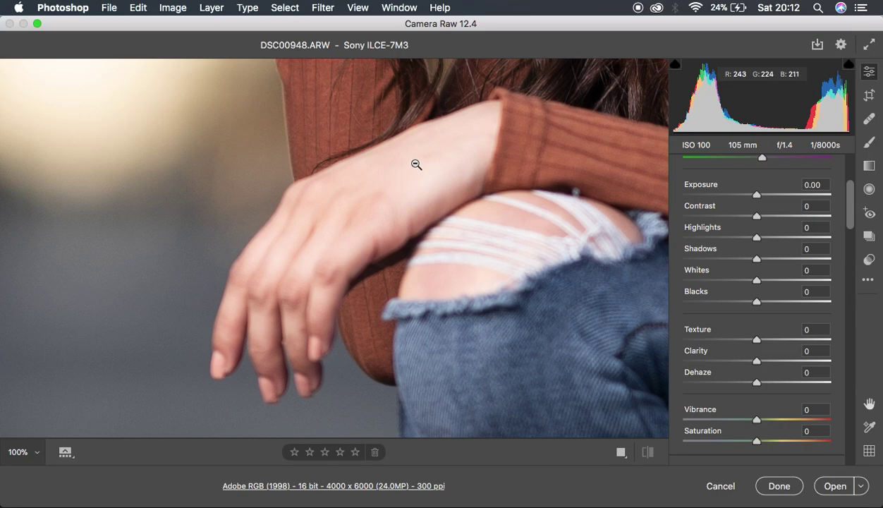
{"action": "left_click", "coordinate": [369, 185], "text": "alt"}
{"action": "left_click", "coordinate": [371, 185], "text": "alt"}
{"action": "left_click", "coordinate": [371, 185], "text": "alt"}
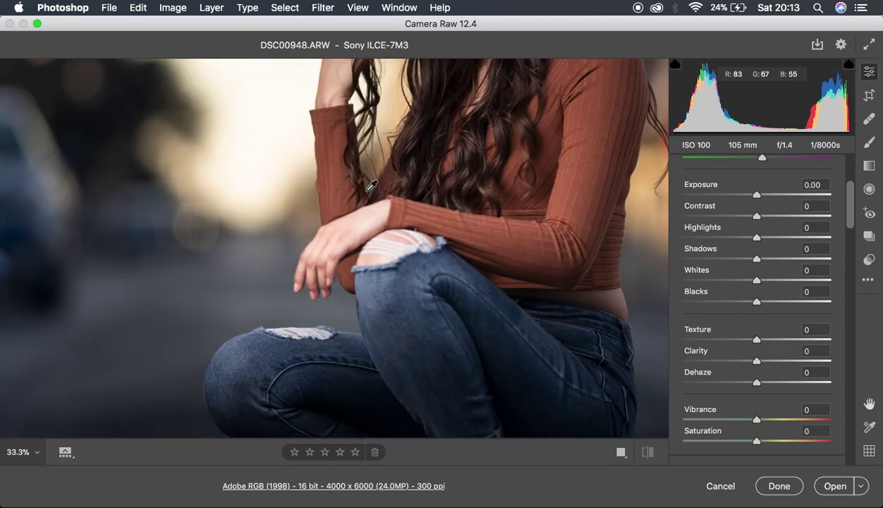
{"action": "left_click", "coordinate": [371, 185], "text": "alt"}
{"action": "left_click", "coordinate": [371, 185], "text": "alt"}
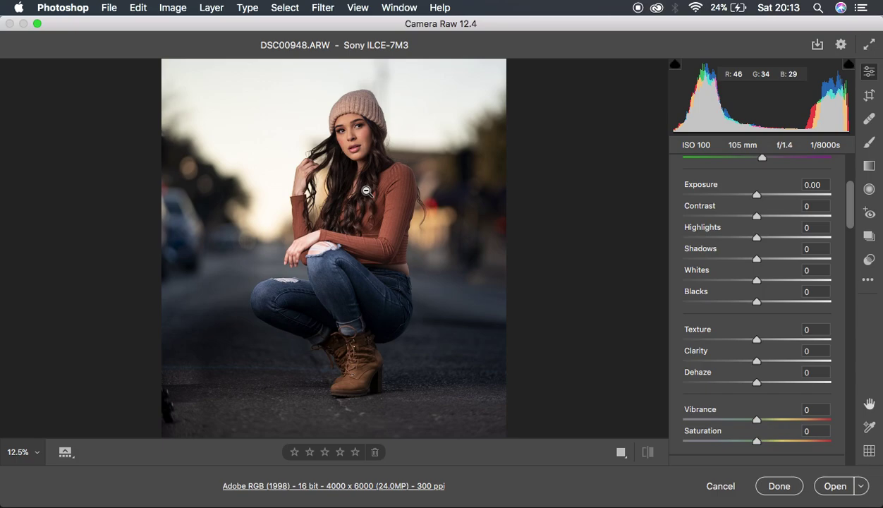
{"action": "left_click", "coordinate": [366, 190], "text": "alt"}
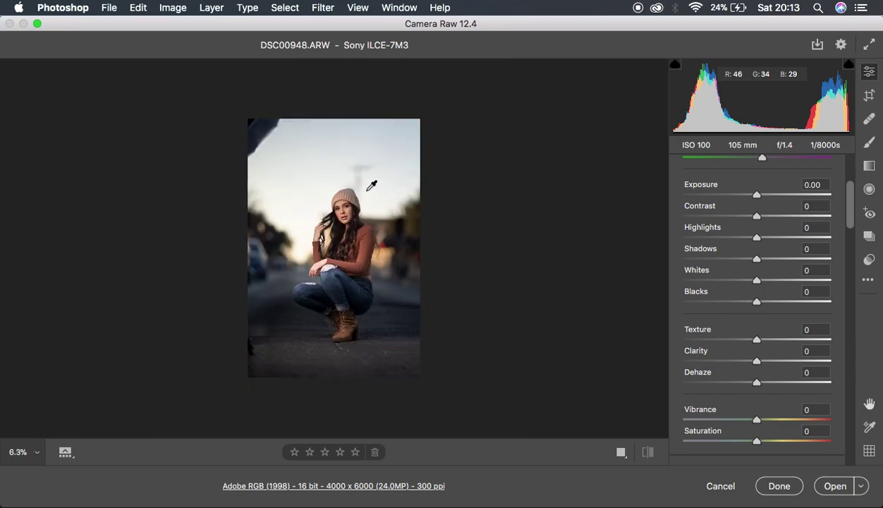
{"action": "left_click", "coordinate": [367, 124]}
{"action": "left_click", "coordinate": [372, 185], "text": "alt"}
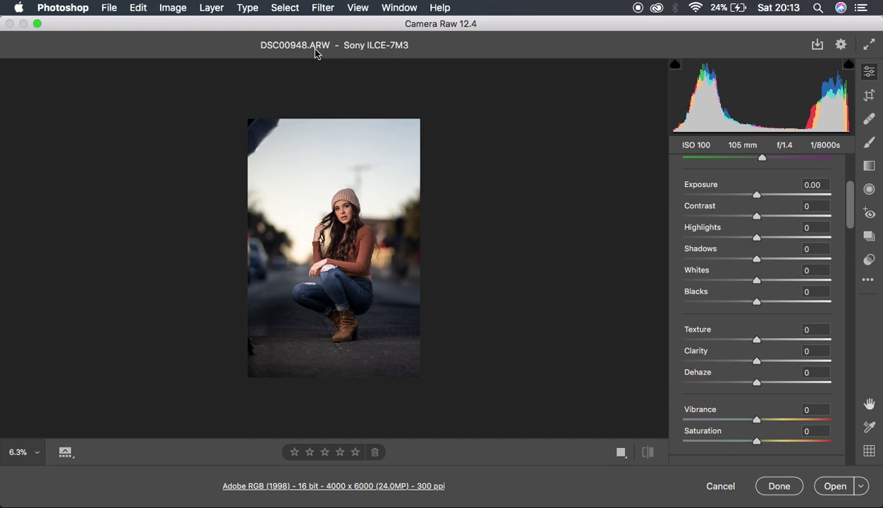
{"action": "left_click", "coordinate": [434, 124]}
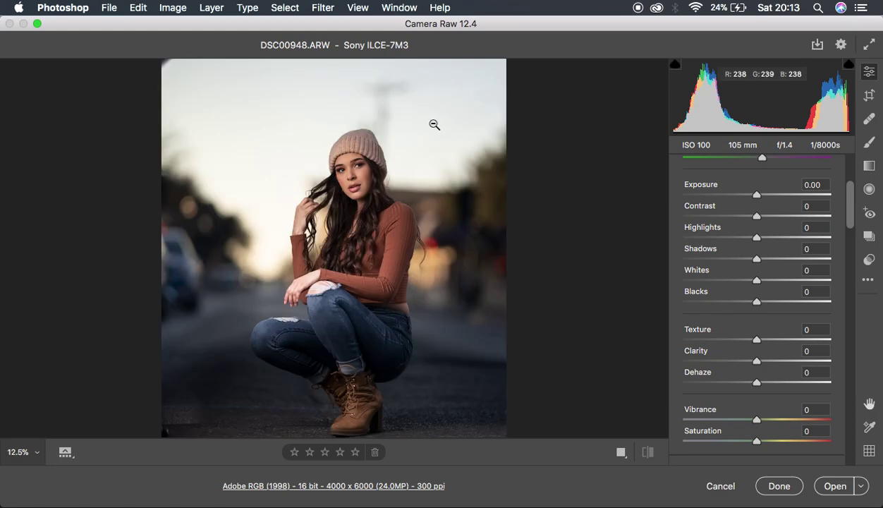
{"action": "left_click", "coordinate": [434, 125], "text": "alt"}
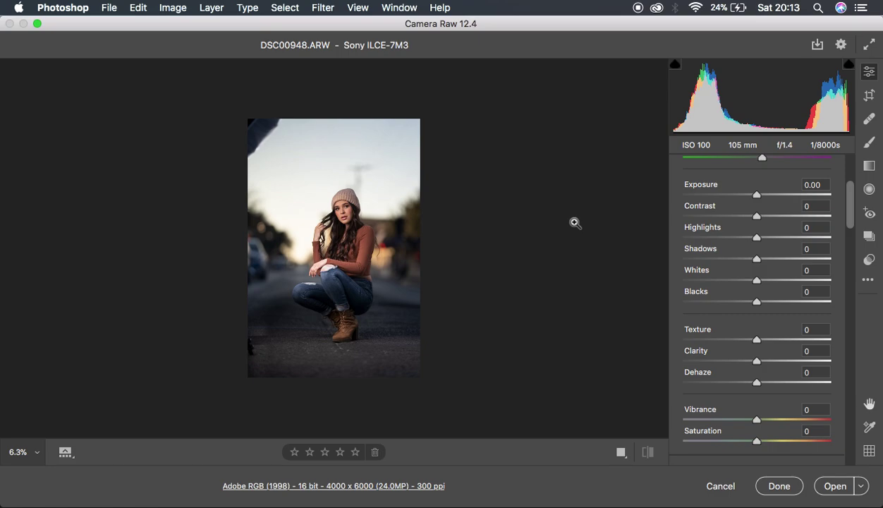
Lower the photo's Highlights to -100 and Whites to -100
{"action": "left_click", "coordinate": [722, 239]}
{"action": "left_click_drag", "start_coordinate": [721, 239], "coordinate": [635, 240]}
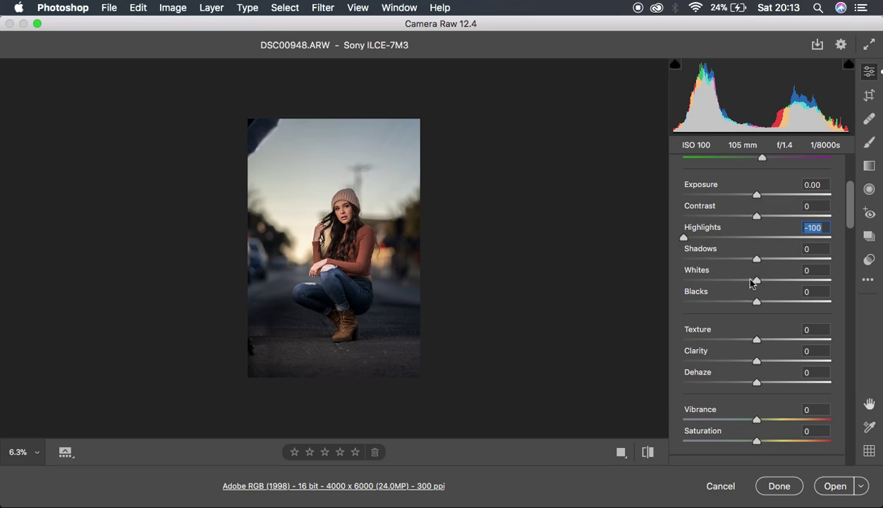
{"action": "left_click_drag", "start_coordinate": [751, 281], "coordinate": [662, 282]}
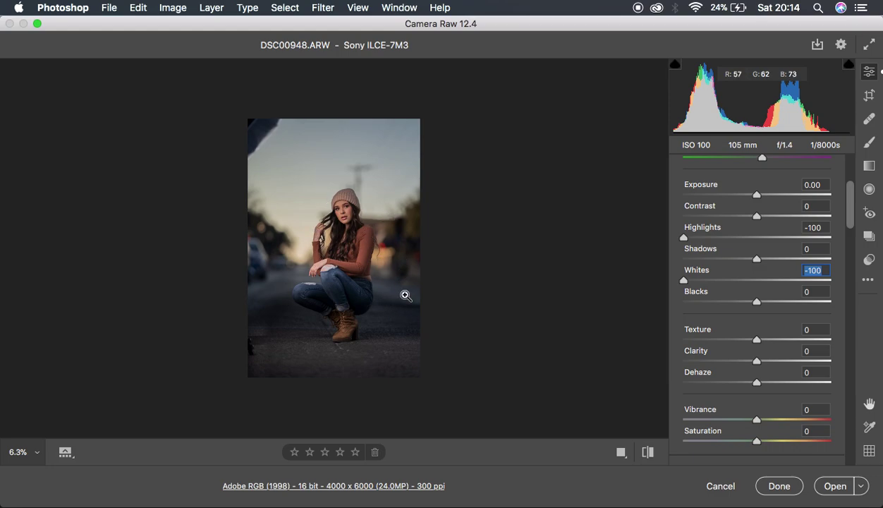
Compare the photo with lowered Highlights and Whites against its default settings
{"action": "left_click", "coordinate": [648, 452]}
{"action": "left_click", "coordinate": [648, 452]}
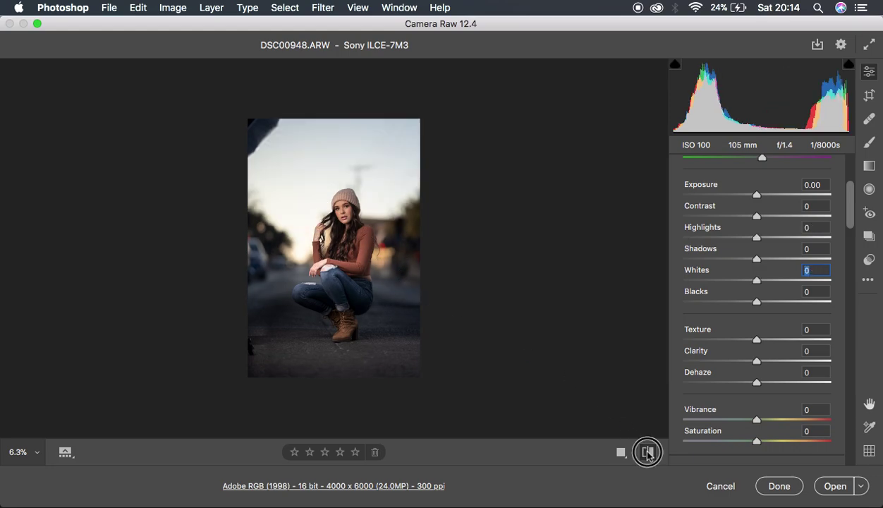
{"action": "left_click", "coordinate": [648, 452]}
{"action": "left_click", "coordinate": [648, 452]}
{"action": "left_click", "coordinate": [648, 452]}
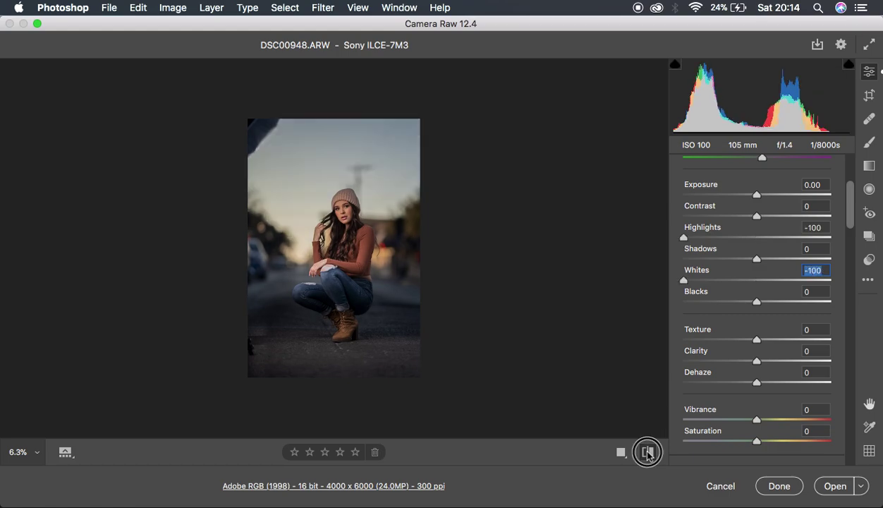
{"action": "left_click", "coordinate": [648, 452]}
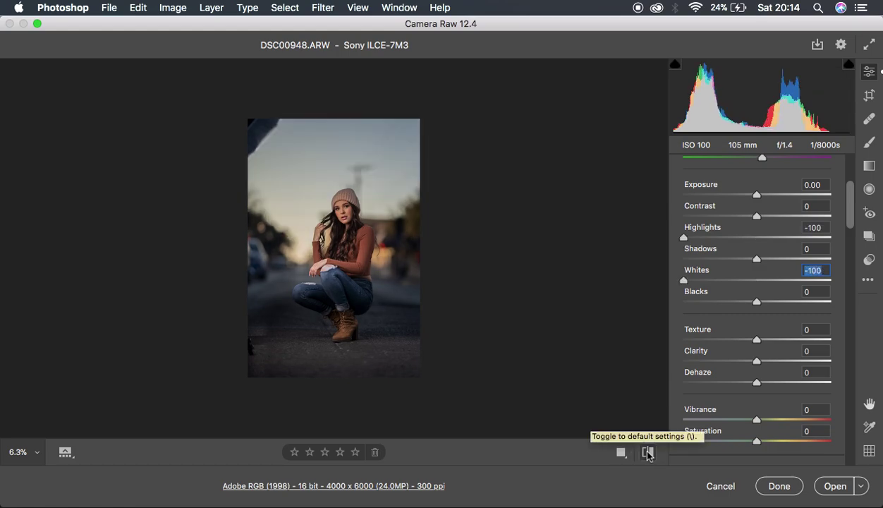
{"action": "key", "text": "super+equal"}
{"action": "key", "text": "super+minus"}
{"action": "key", "text": "super+equal"}
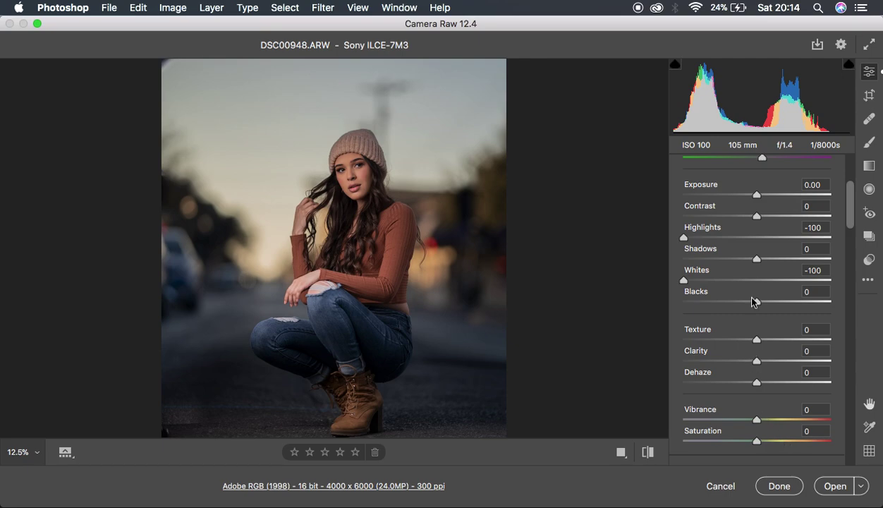
Set Blacks to -7 and Contrast to +5, and check the whole photo
{"action": "left_click_drag", "start_coordinate": [759, 304], "coordinate": [755, 306]}
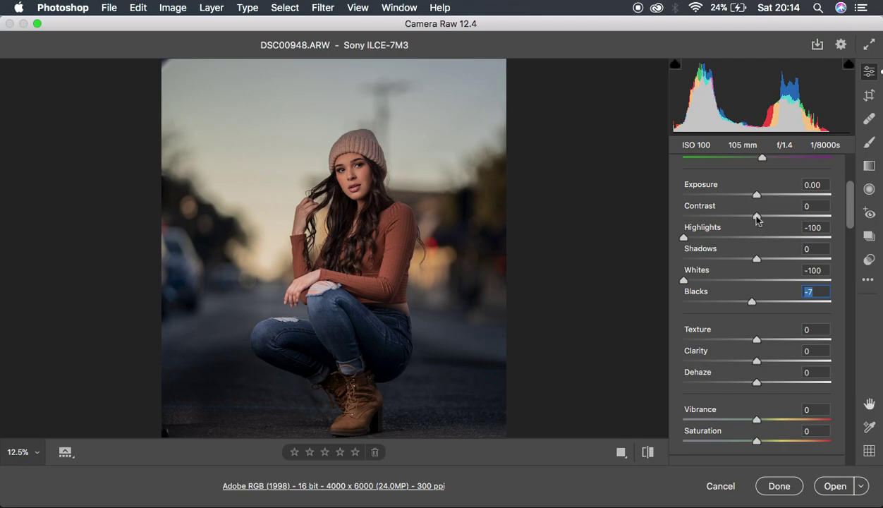
{"action": "left_click_drag", "start_coordinate": [758, 221], "coordinate": [761, 221]}
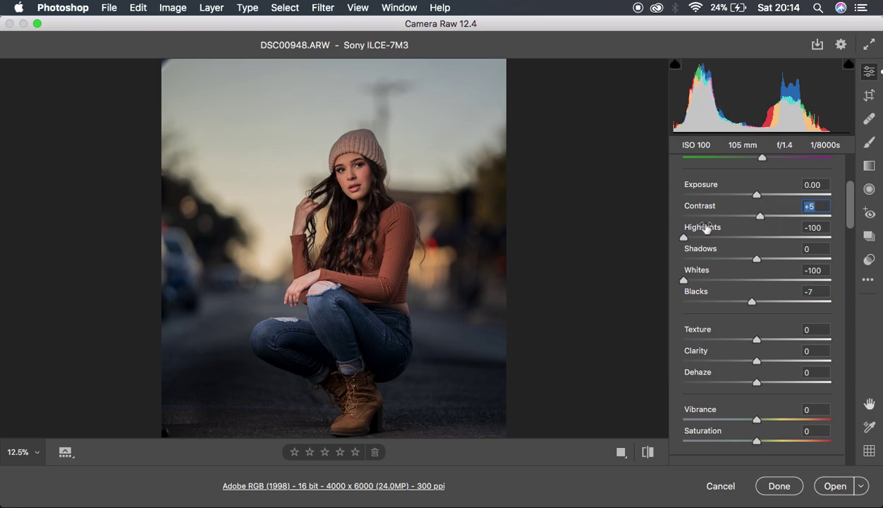
{"action": "left_click", "coordinate": [529, 257], "text": "alt"}
{"action": "key", "text": "super+0"}
{"action": "left_click", "coordinate": [533, 253], "text": "alt"}
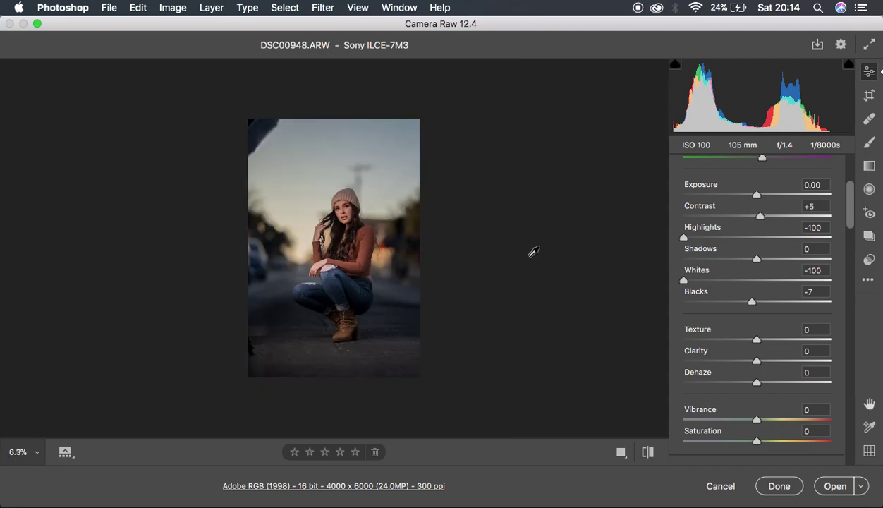
{"action": "key", "text": "super+0"}
{"action": "key", "text": "super+equal"}
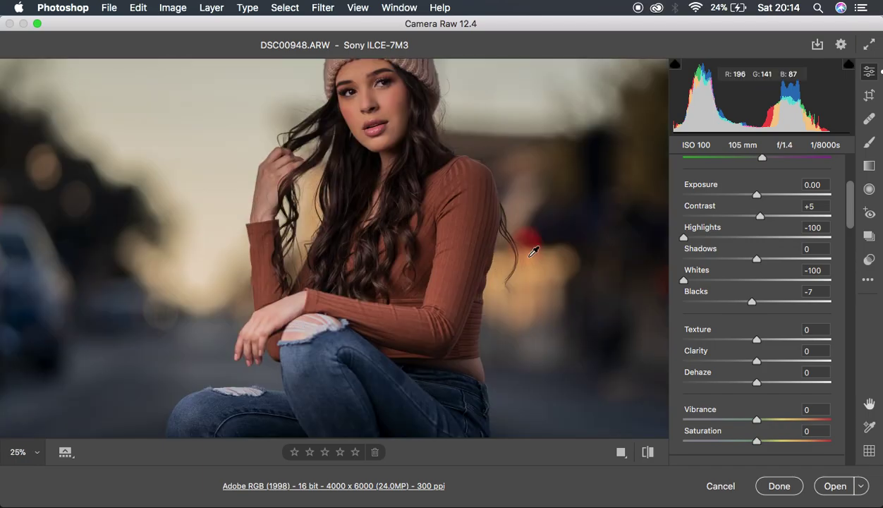
{"action": "key", "text": "super+0"}
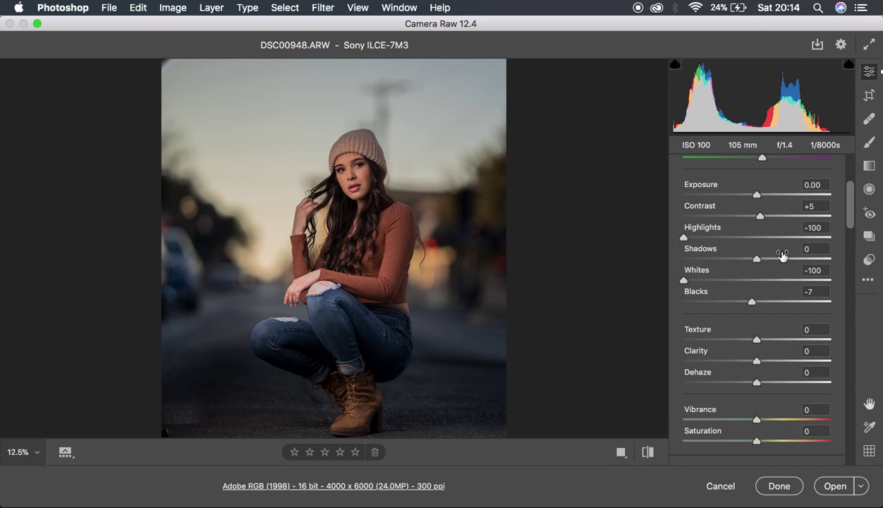
Change the photo's colour profile to Adobe Landscape
{"action": "scroll", "coordinate": [782, 227], "scroll_direction": "up", "scroll_amount": 5}
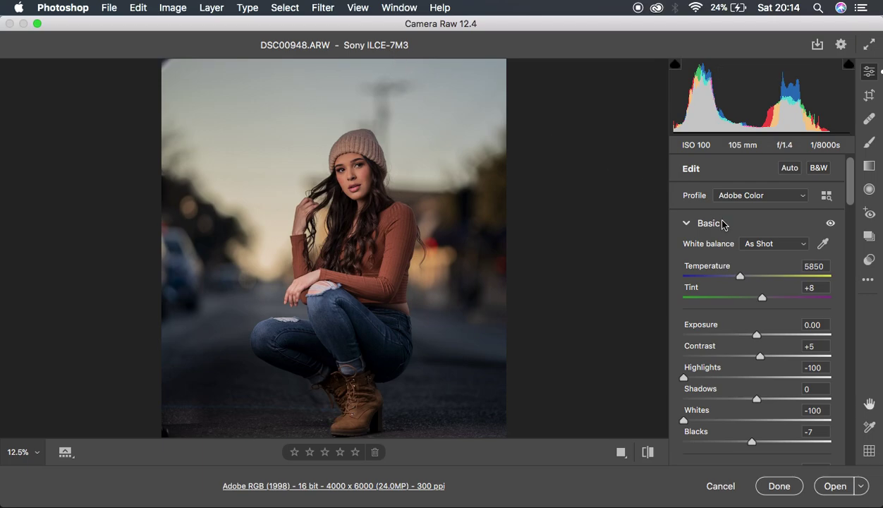
{"action": "left_click", "coordinate": [755, 198]}
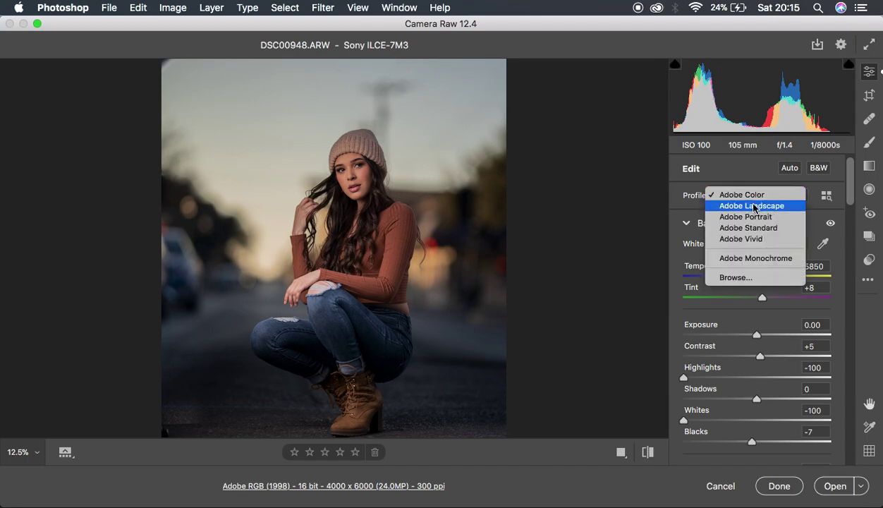
{"action": "left_click", "coordinate": [754, 206]}
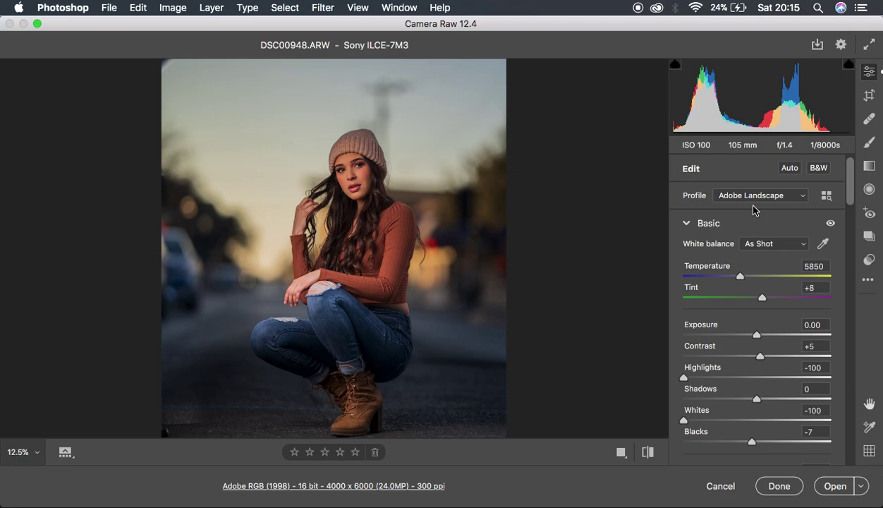
Compare the Adobe Landscape version of the photo with the default settings, in close-up and full view
{"action": "left_click", "coordinate": [648, 452]}
{"action": "left_click", "coordinate": [647, 452]}
{"action": "left_click", "coordinate": [647, 453]}
{"action": "left_click", "coordinate": [648, 453]}
{"action": "key", "text": "i"}
{"action": "key", "text": "super+equal"}
{"action": "key", "text": "super+minus"}
{"action": "key", "text": "super+minus"}
{"action": "key", "text": "super+equal"}
Reduce Vibrance to -6 and Saturation to -3, and compare the result with the default settings
{"action": "scroll", "coordinate": [770, 388], "scroll_direction": "down", "scroll_amount": 5}
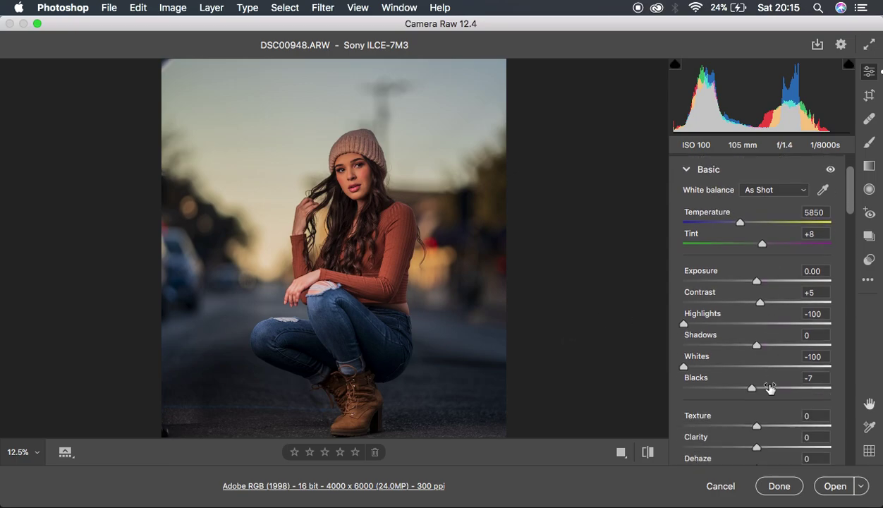
{"action": "left_click_drag", "start_coordinate": [762, 406], "coordinate": [755, 408]}
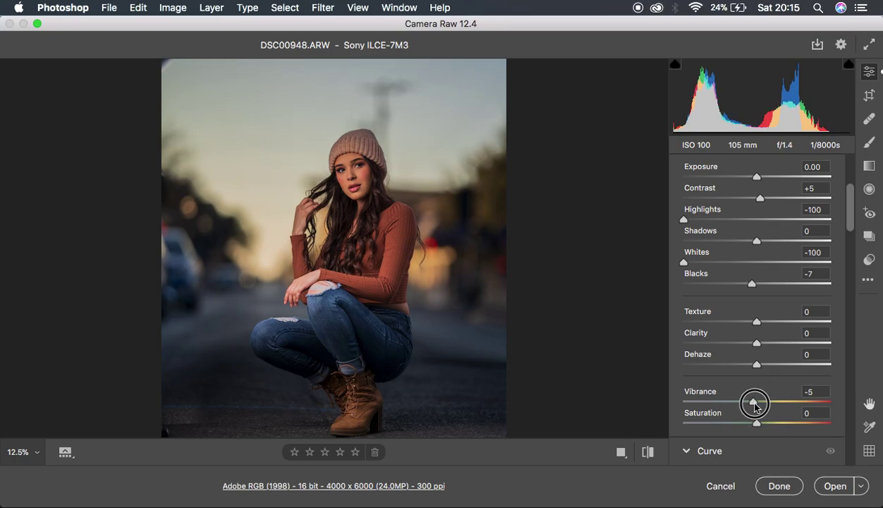
{"action": "left_click_drag", "start_coordinate": [755, 404], "coordinate": [755, 428]}
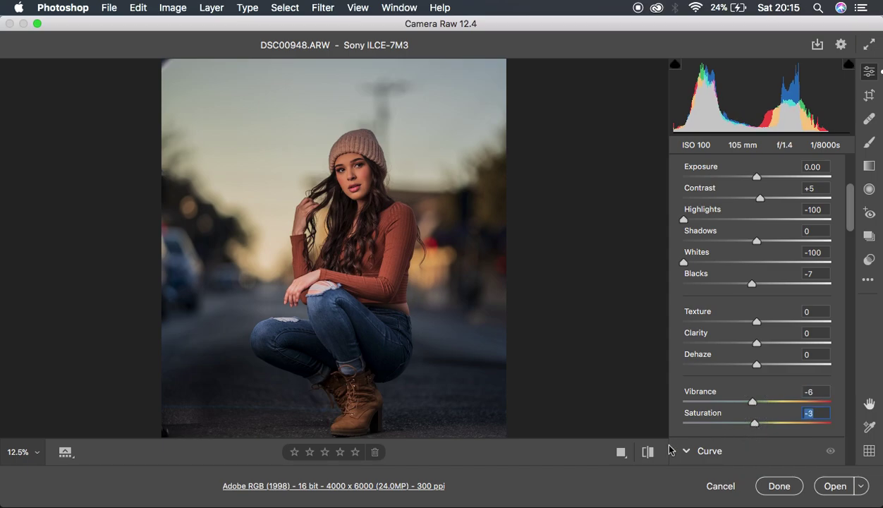
{"action": "left_click", "coordinate": [649, 452]}
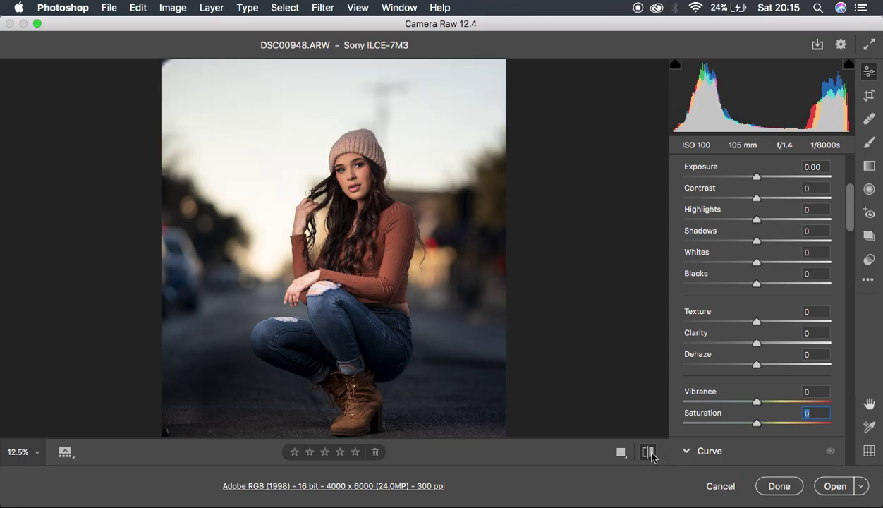
{"action": "left_click", "coordinate": [648, 453]}
{"action": "left_click", "coordinate": [648, 452]}
{"action": "left_click", "coordinate": [649, 453]}
{"action": "left_click", "coordinate": [648, 452]}
{"action": "left_click", "coordinate": [648, 453]}
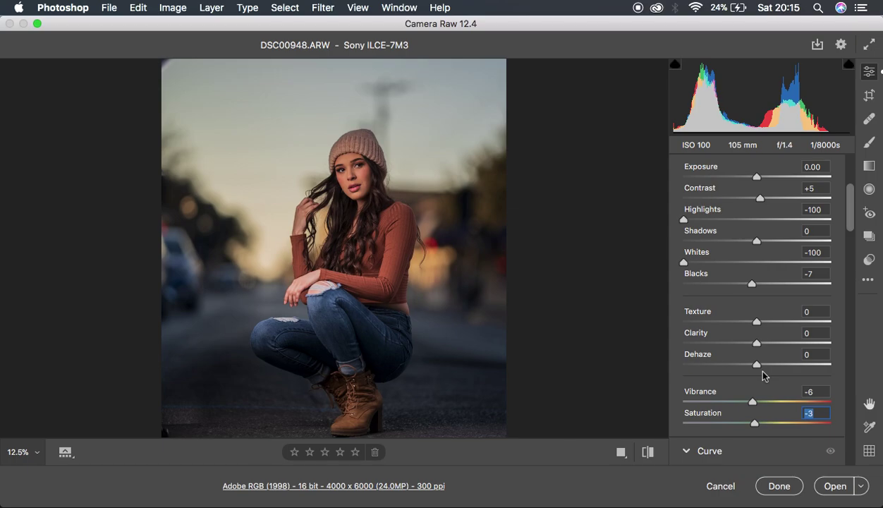
In the Color Mixer's HSL luminance adjustments, set Aquas to -61 and Blues to -10
{"action": "scroll", "coordinate": [762, 372], "scroll_direction": "down", "scroll_amount": 10}
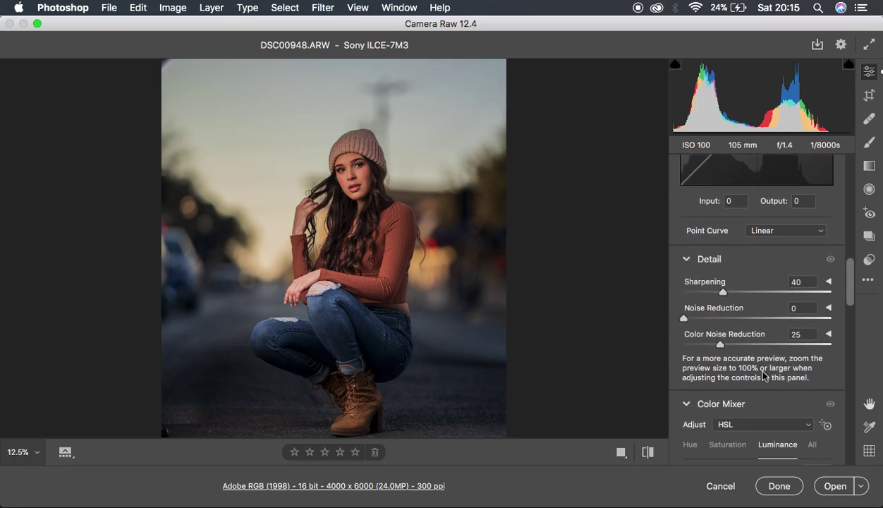
{"action": "scroll", "coordinate": [763, 375], "scroll_direction": "down", "scroll_amount": 5}
{"action": "scroll", "coordinate": [763, 375], "scroll_direction": "down", "scroll_amount": 1}
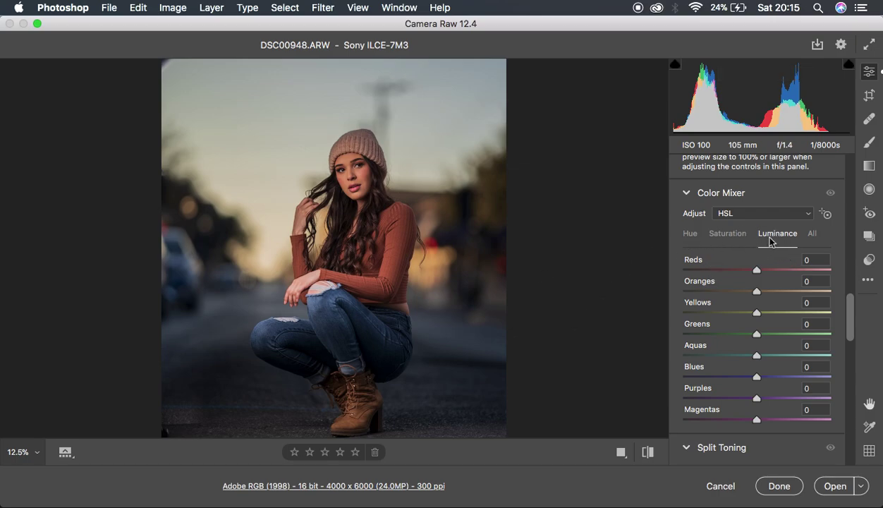
{"action": "left_click_drag", "start_coordinate": [739, 361], "coordinate": [713, 359]}
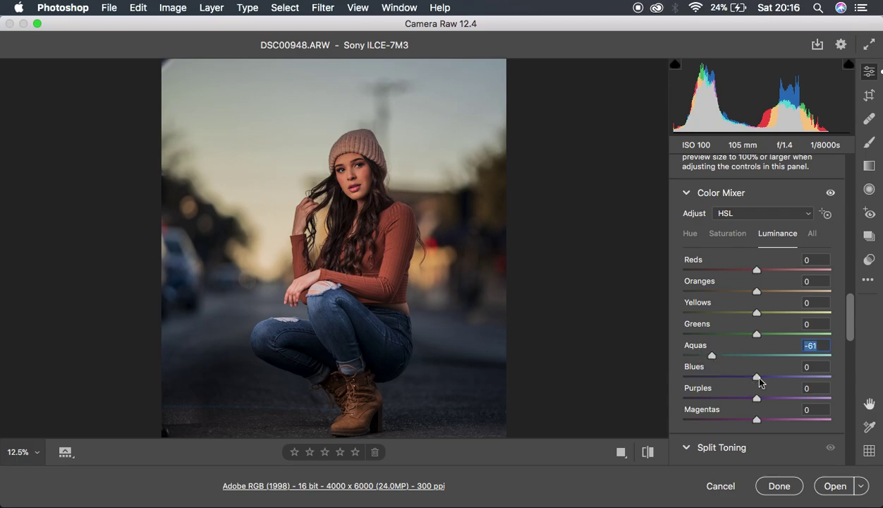
{"action": "left_click_drag", "start_coordinate": [756, 378], "coordinate": [790, 375]}
{"action": "left_click_drag", "start_coordinate": [683, 379], "coordinate": [747, 384]}
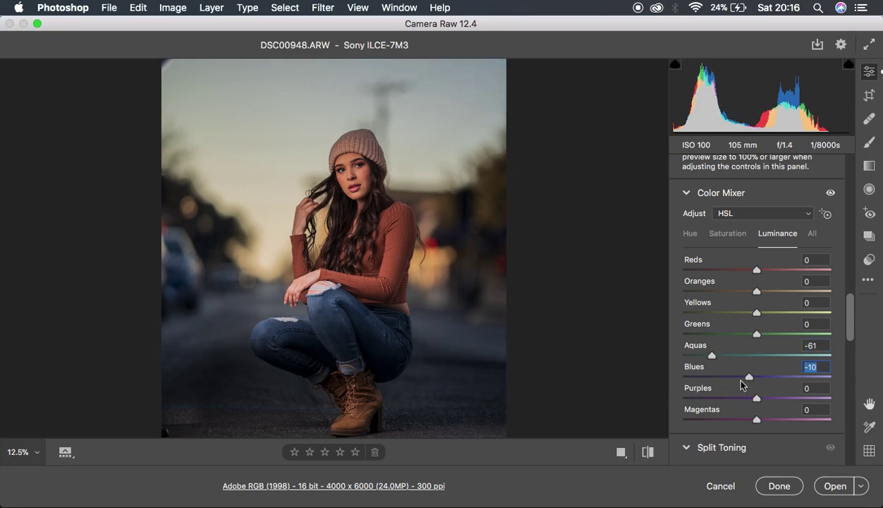
{"action": "left_click", "coordinate": [598, 323], "text": "alt"}
{"action": "left_click", "coordinate": [599, 324]}
{"action": "left_click", "coordinate": [598, 323]}
{"action": "left_click", "coordinate": [598, 323], "text": "alt"}
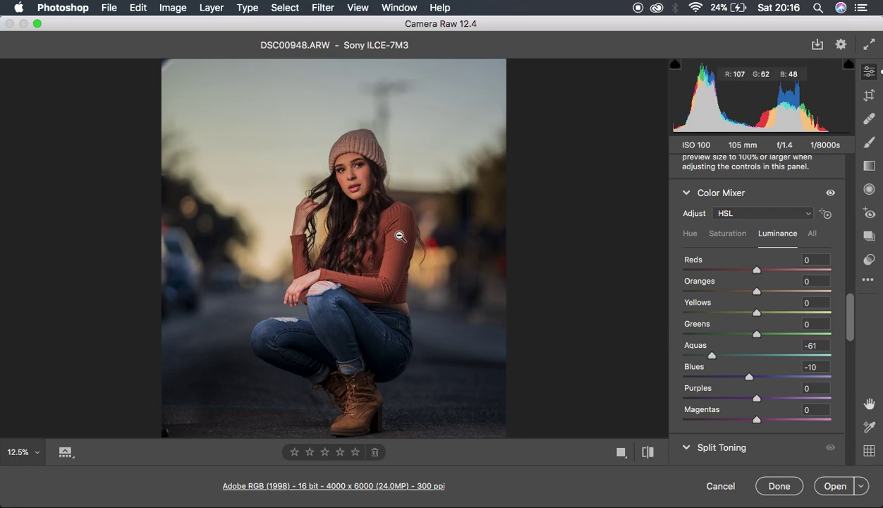
Shift the Reds hue to +4 in the Color Mixer and compare the photo with the default settings
{"action": "left_click", "coordinate": [689, 234]}
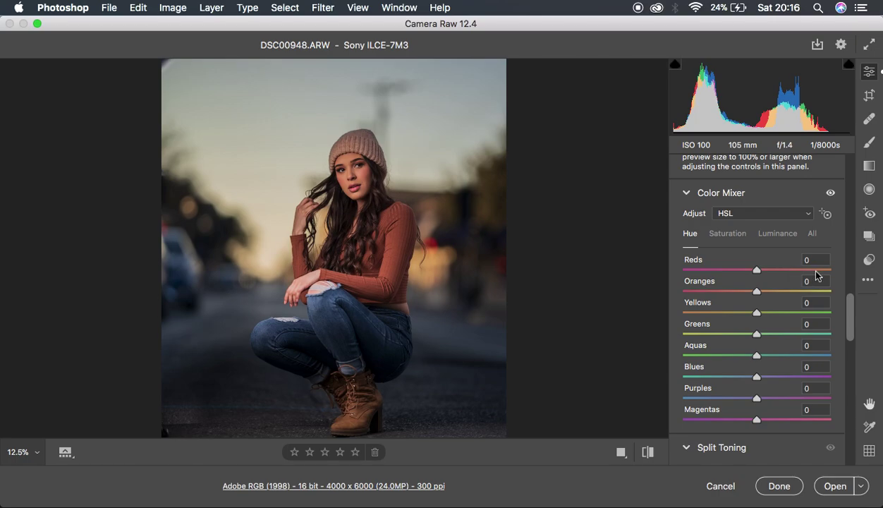
{"action": "left_click_drag", "start_coordinate": [757, 275], "coordinate": [761, 275]}
{"action": "left_click_drag", "start_coordinate": [760, 275], "coordinate": [762, 275]}
{"action": "key", "text": "super+minus"}
{"action": "key", "text": "super+plus"}
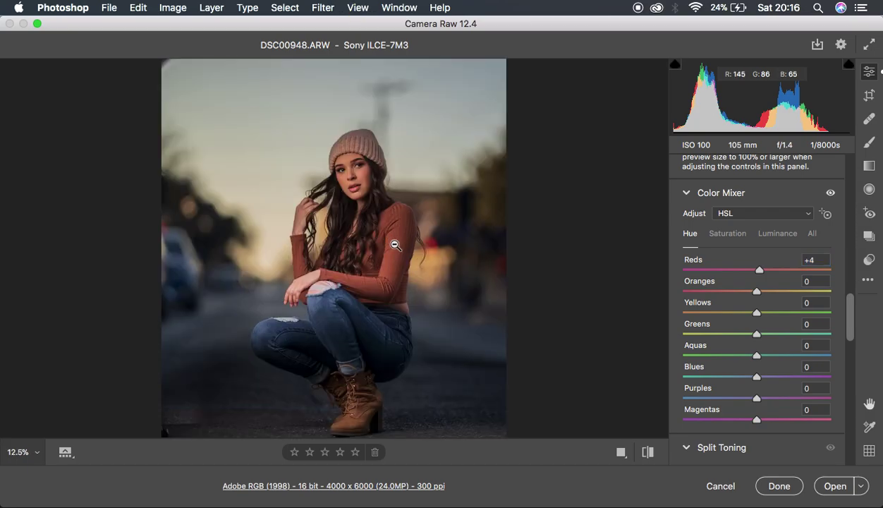
{"action": "left_click", "coordinate": [647, 452]}
{"action": "left_click", "coordinate": [647, 452]}
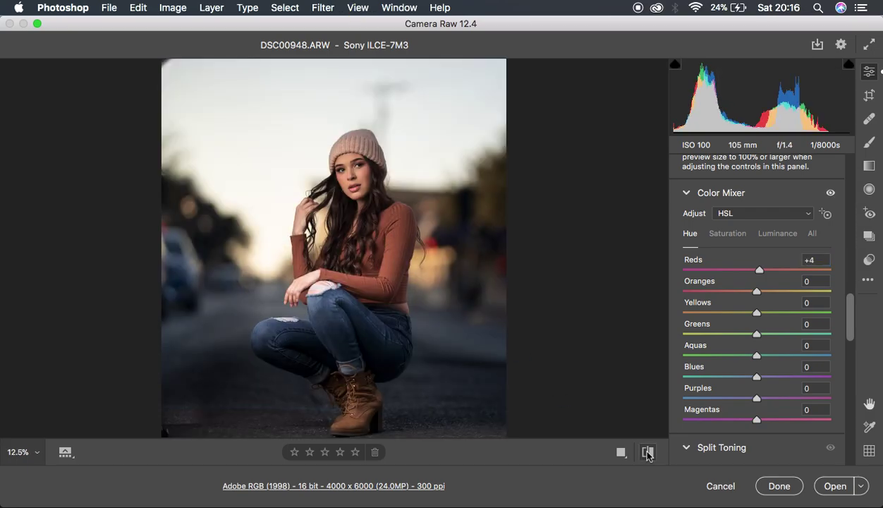
Compare the Reds hue version with the default settings in full view, and inspect the subject's face and sweater in close-up
{"action": "left_click", "coordinate": [648, 452]}
{"action": "left_click", "coordinate": [648, 453]}
{"action": "left_click", "coordinate": [648, 452]}
{"action": "left_click", "coordinate": [647, 452]}
{"action": "scroll", "coordinate": [421, 283], "scroll_direction": "down", "scroll_amount": 1}
{"action": "scroll", "coordinate": [420, 283], "scroll_direction": "up", "scroll_amount": 1}
{"action": "scroll", "coordinate": [420, 283], "scroll_direction": "up", "scroll_amount": 1}
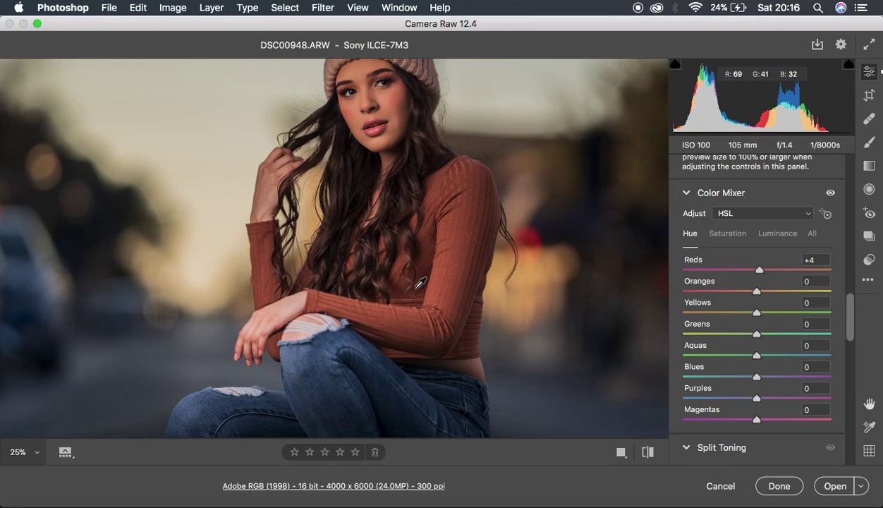
{"action": "scroll", "coordinate": [421, 283], "scroll_direction": "down", "scroll_amount": 1}
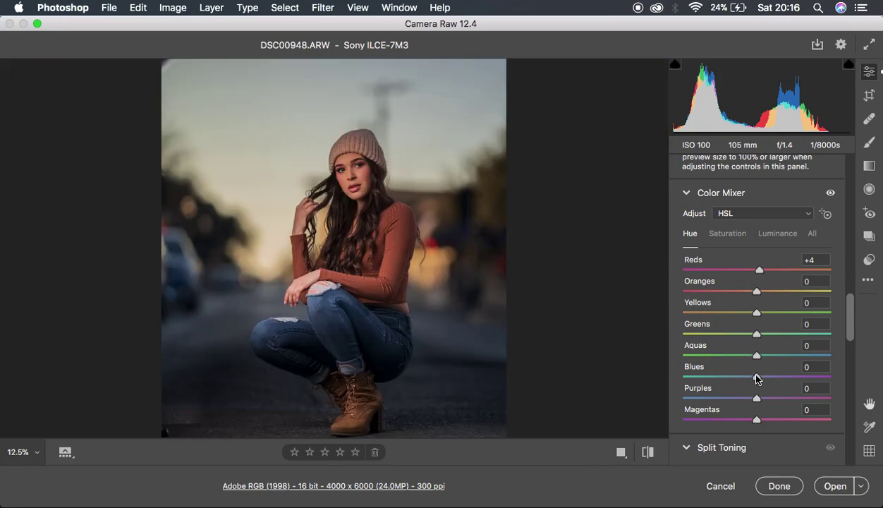
Shift the Blues hue to -10 in the Color Mixer, trying a much stronger shift towards teal first
{"action": "left_click_drag", "start_coordinate": [758, 381], "coordinate": [719, 368]}
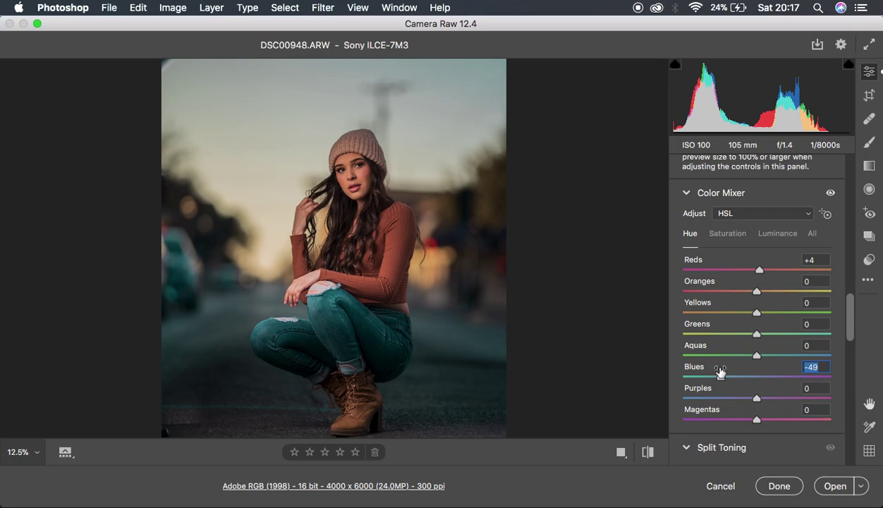
{"action": "left_click_drag", "start_coordinate": [724, 380], "coordinate": [753, 383]}
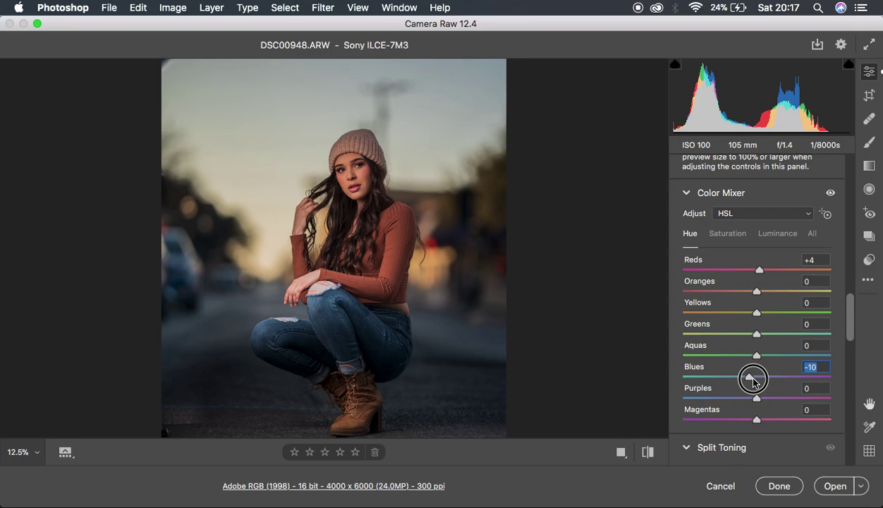
{"action": "left_click_drag", "start_coordinate": [754, 383], "coordinate": [754, 383]}
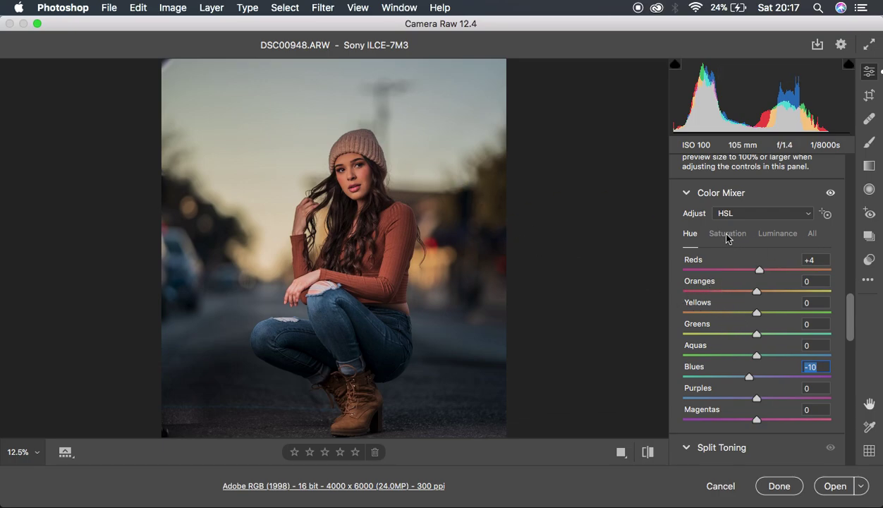
In the Color Mixer's luminance adjustments, try both extremes for Yellows, reset it, and set it to -12
{"action": "left_click", "coordinate": [770, 234]}
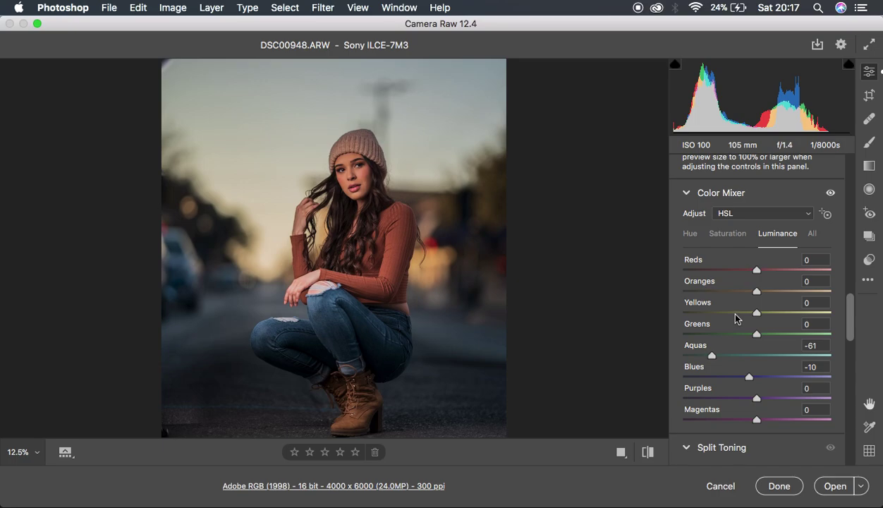
{"action": "left_click", "coordinate": [736, 314]}
{"action": "left_click_drag", "start_coordinate": [735, 317], "coordinate": [699, 311]}
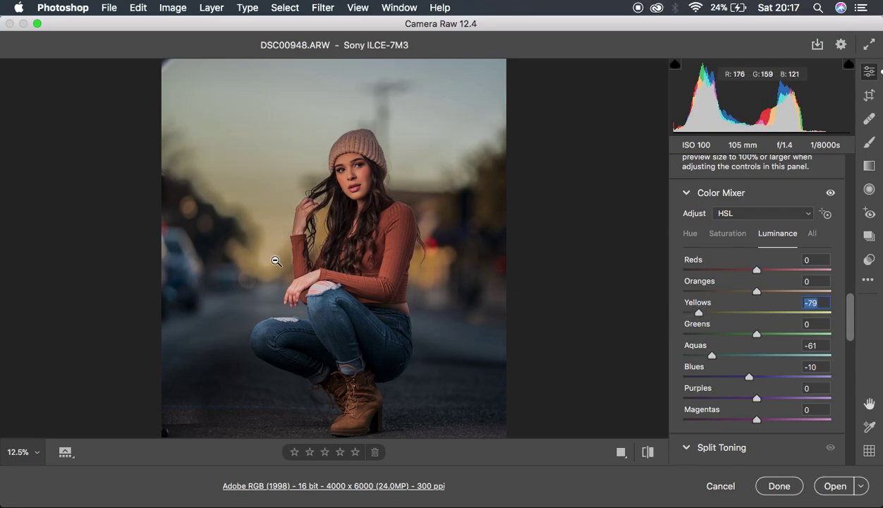
{"action": "left_click_drag", "start_coordinate": [720, 312], "coordinate": [743, 317]}
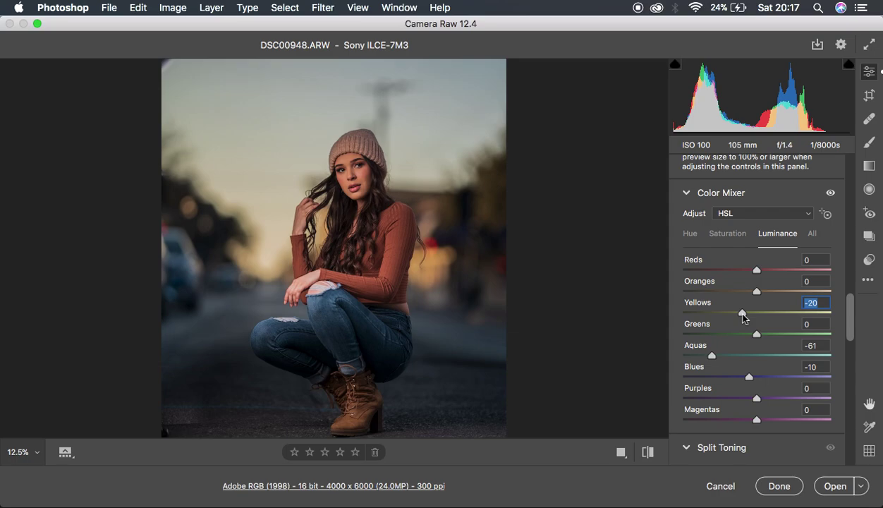
{"action": "left_click_drag", "start_coordinate": [743, 318], "coordinate": [850, 311]}
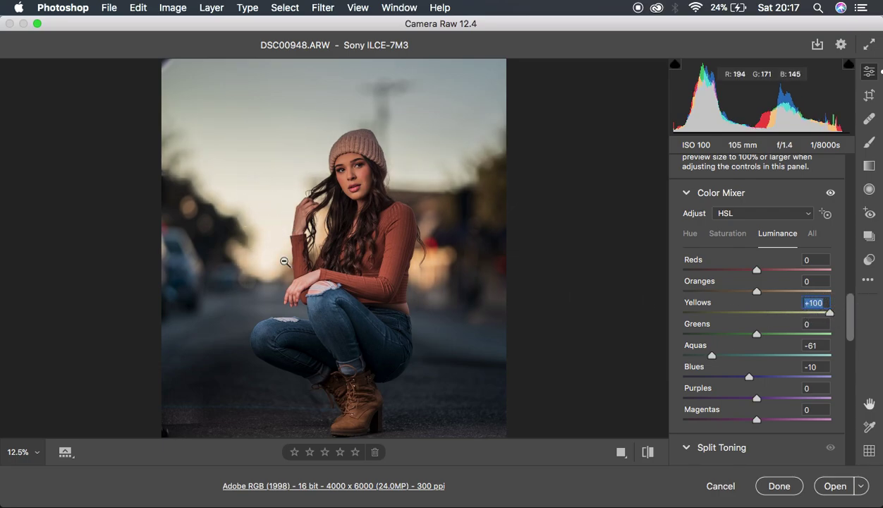
{"action": "left_click_drag", "start_coordinate": [768, 310], "coordinate": [634, 323]}
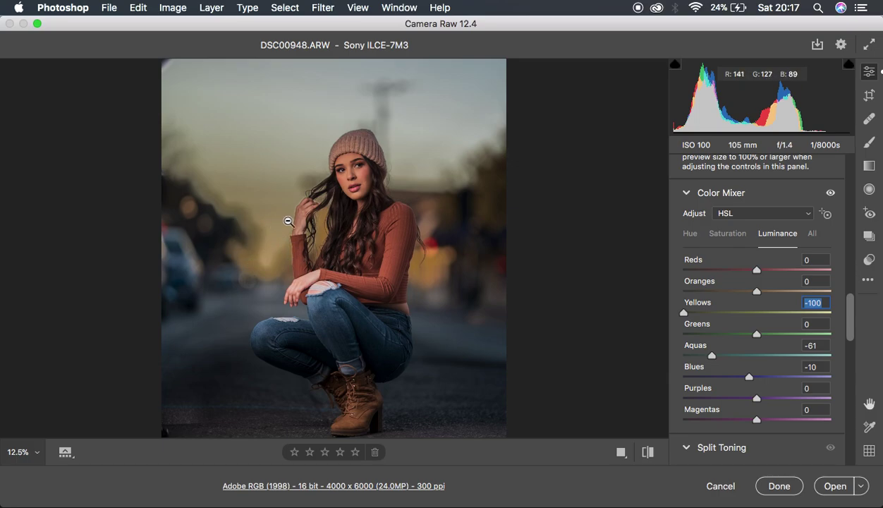
{"action": "double_click", "coordinate": [684, 315]}
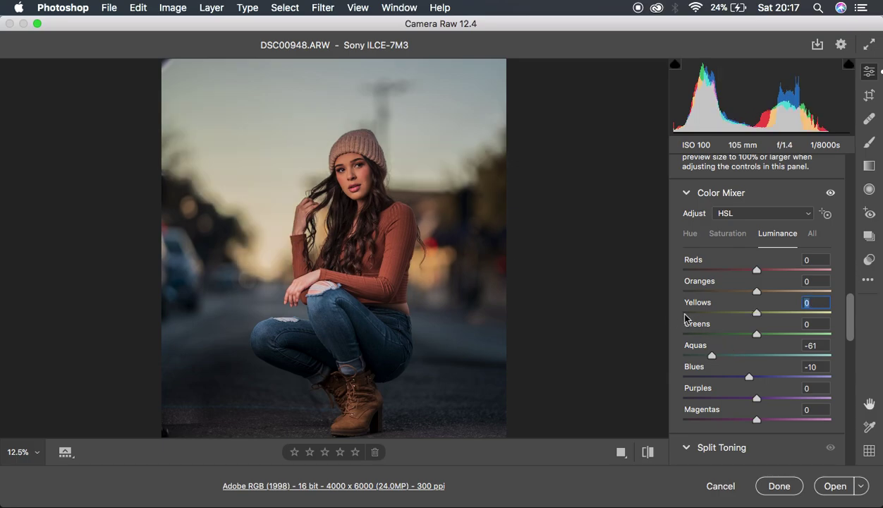
{"action": "left_click_drag", "start_coordinate": [757, 315], "coordinate": [748, 316]}
Check the Yellows luminance edit at different magnifications and compare the photo with the default settings
{"action": "key", "text": "super+minus"}
{"action": "key", "text": "super+equal"}
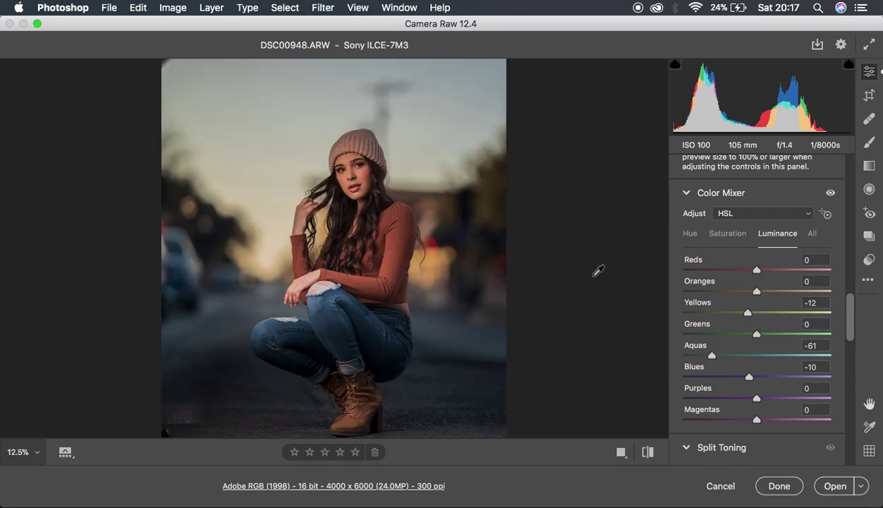
{"action": "key", "text": "super+minus"}
{"action": "key", "text": "super+equal"}
{"action": "left_click", "coordinate": [649, 453]}
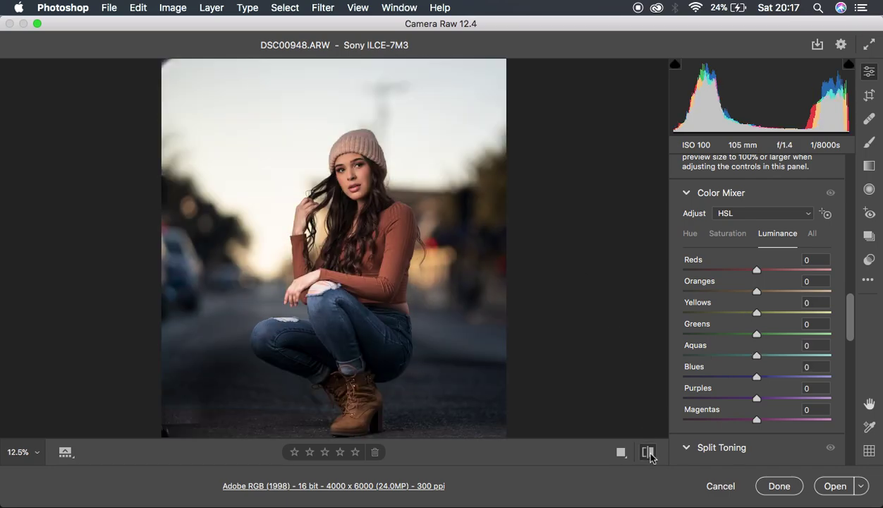
{"action": "left_click", "coordinate": [649, 455]}
{"action": "left_click", "coordinate": [649, 455]}
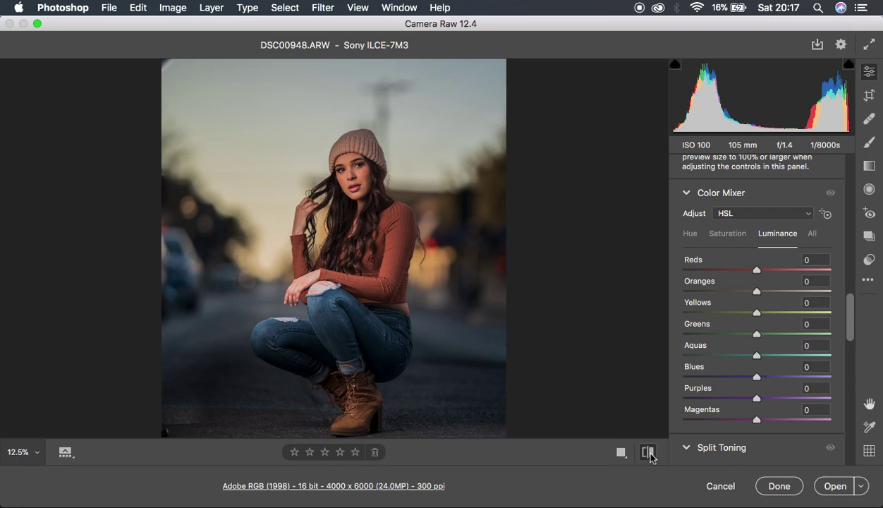
{"action": "left_click", "coordinate": [650, 455]}
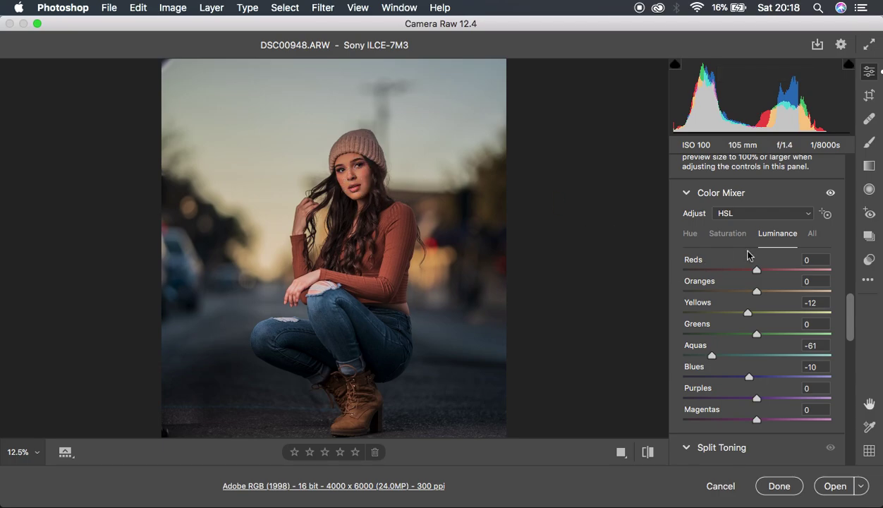
Set the white balance Tint to +4 and Temperature to 5750, and compare the photo with the default settings
{"action": "scroll", "coordinate": [791, 258], "scroll_direction": "up", "scroll_amount": 10}
{"action": "scroll", "coordinate": [791, 258], "scroll_direction": "up", "scroll_amount": 4}
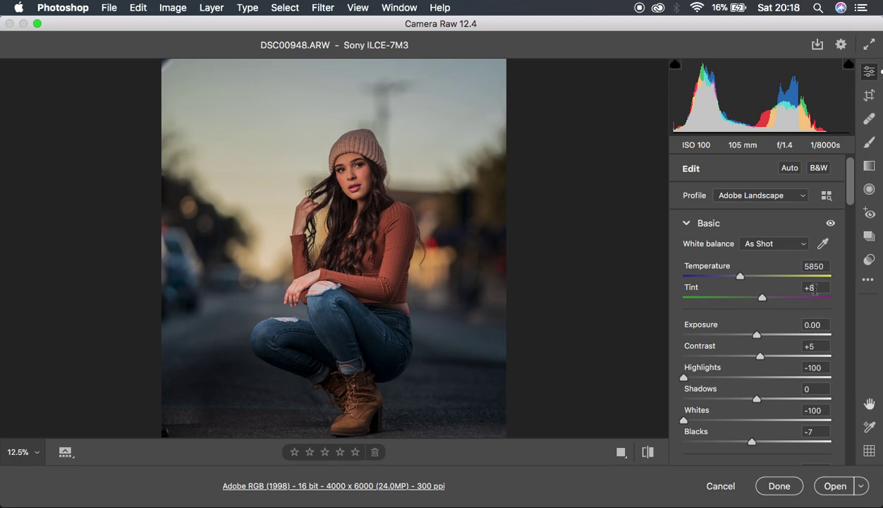
{"action": "left_click_drag", "start_coordinate": [763, 300], "coordinate": [760, 301]}
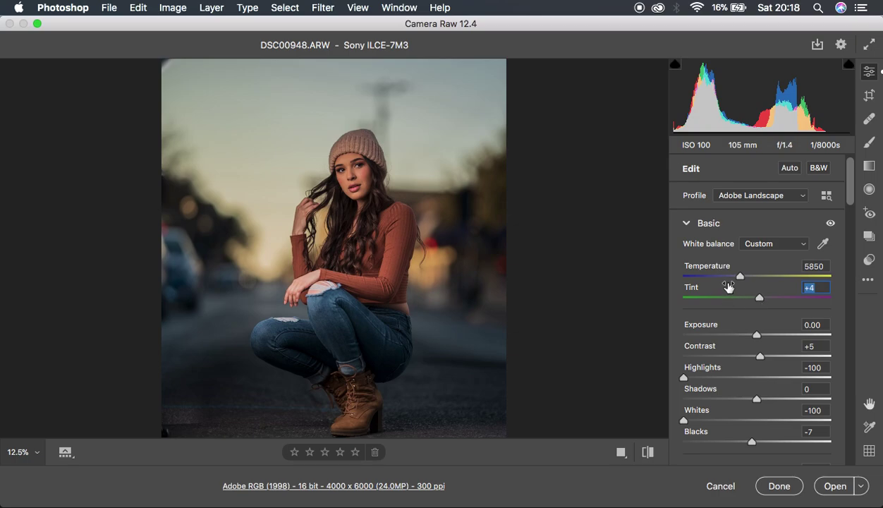
{"action": "left_click_drag", "start_coordinate": [739, 278], "coordinate": [738, 278]}
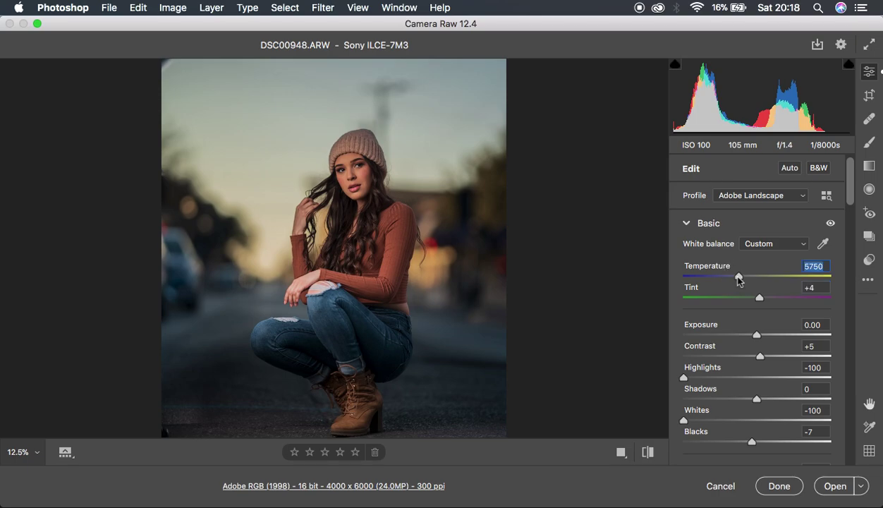
{"action": "left_click", "coordinate": [647, 452]}
{"action": "left_click", "coordinate": [648, 452]}
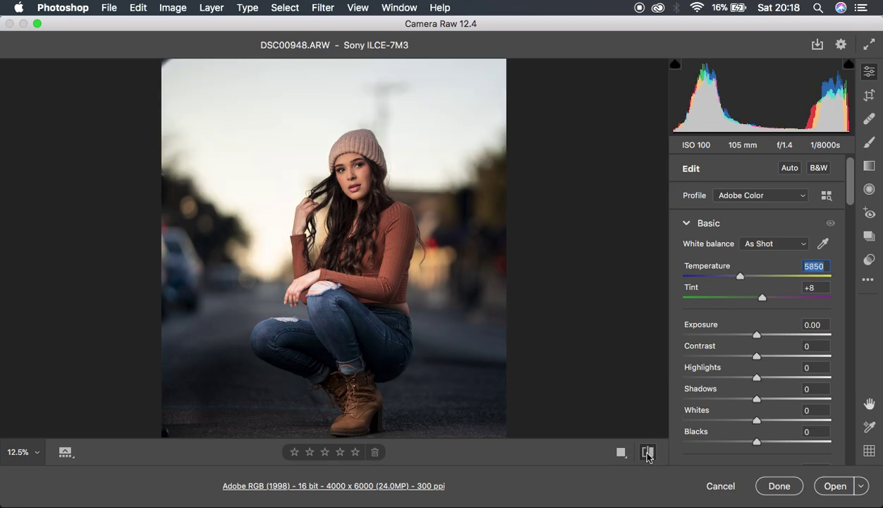
{"action": "left_click", "coordinate": [648, 452]}
{"action": "left_click", "coordinate": [647, 452]}
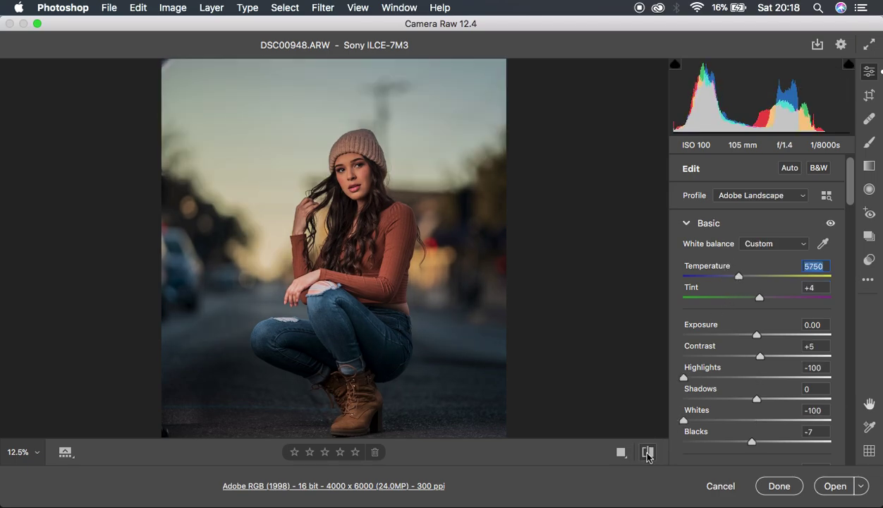
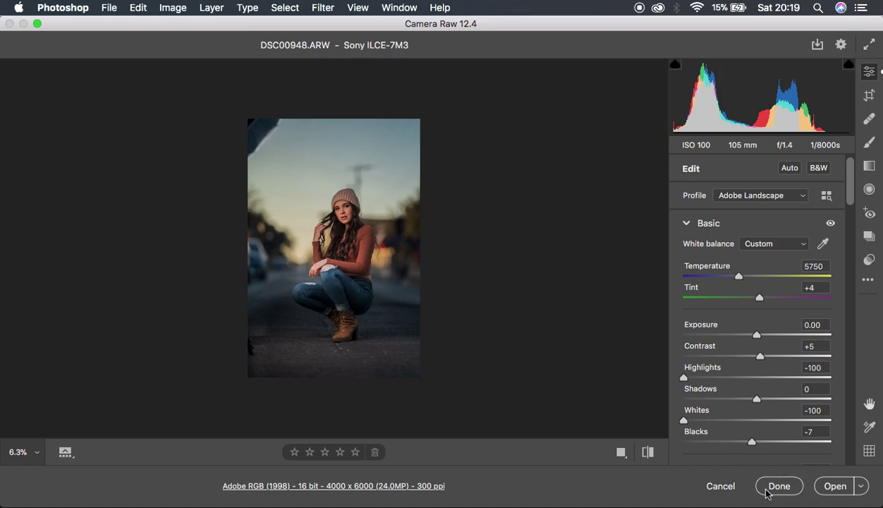
Open the graded photo in the main Photoshop workspace and duplicate the Background layer
{"action": "left_click", "coordinate": [832, 486]}
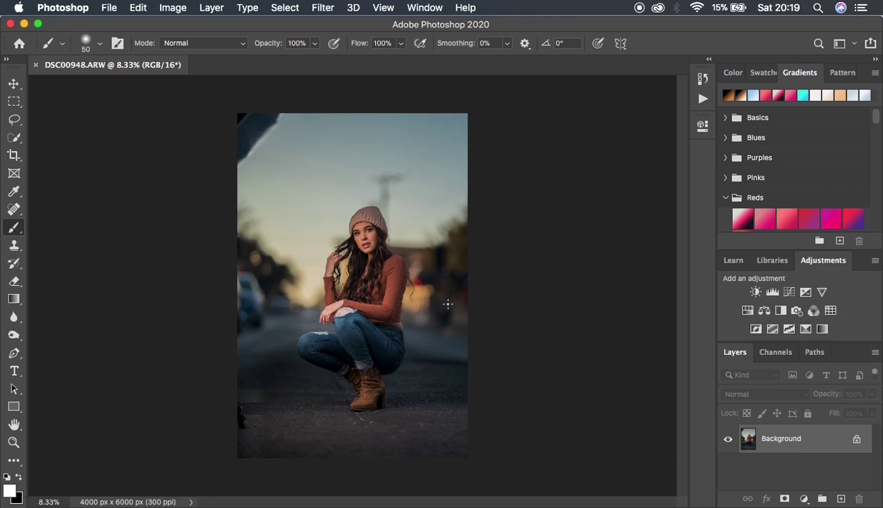
{"action": "scroll", "coordinate": [379, 305], "scroll_direction": "up", "scroll_amount": 4}
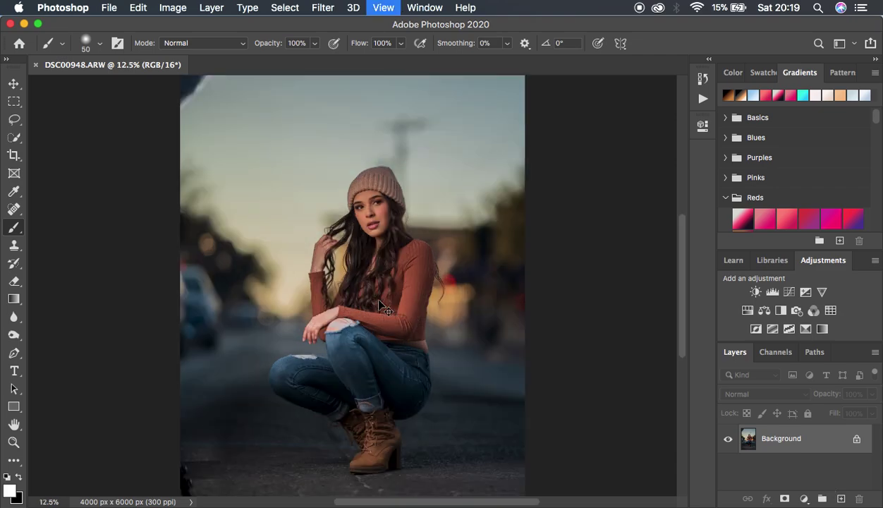
{"action": "key", "text": "super+minus"}
{"action": "key", "text": "super+minus"}
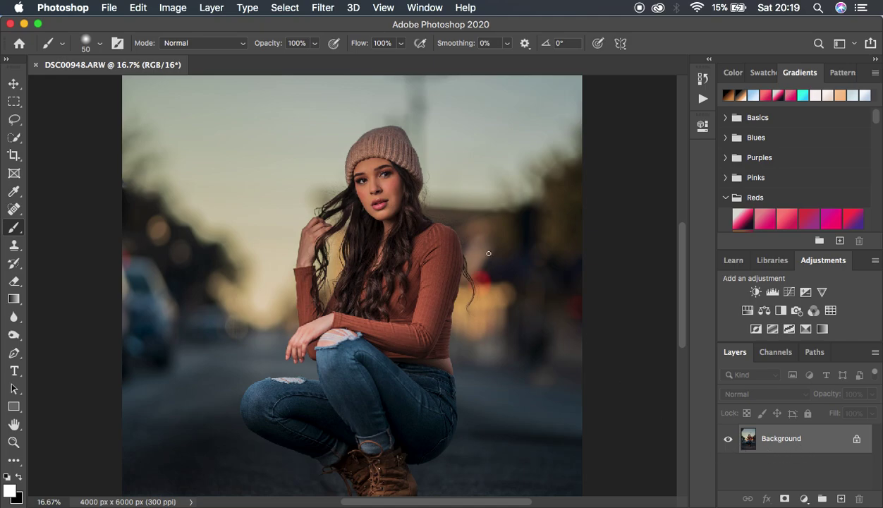
{"action": "key", "text": "super+j"}
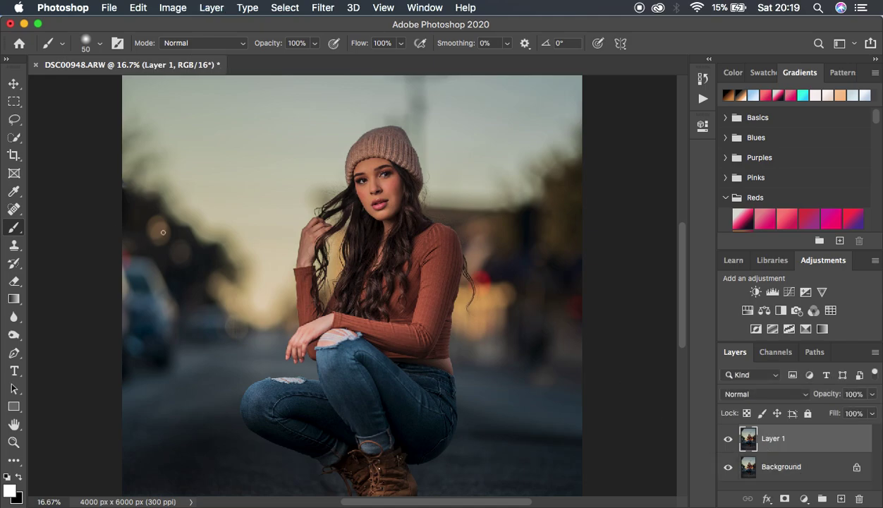
Select the woman's hand resting near her knee with the Quick Selection tool, including the fingers
{"action": "left_click", "coordinate": [14, 137]}
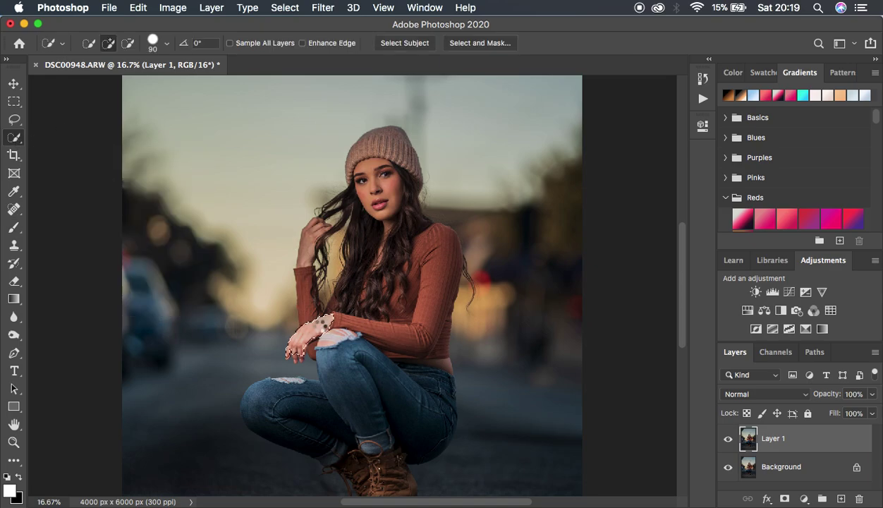
{"action": "left_click_drag", "start_coordinate": [295, 351], "coordinate": [306, 365]}
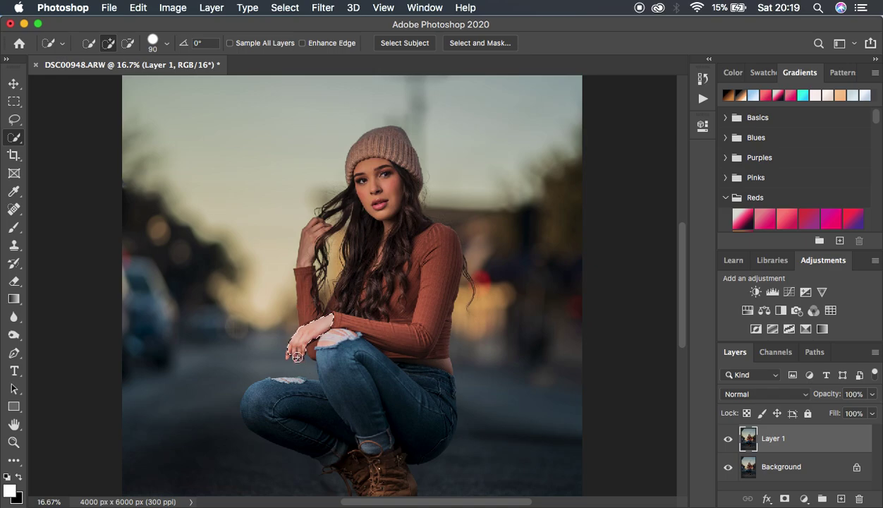
{"action": "mouse_move", "coordinate": [327, 336]}
{"action": "left_mouse_down"}
{"action": "mouse_move", "coordinate": [329, 318]}
{"action": "mouse_move", "coordinate": [340, 330]}
{"action": "mouse_move", "coordinate": [360, 333]}
{"action": "left_mouse_up"}
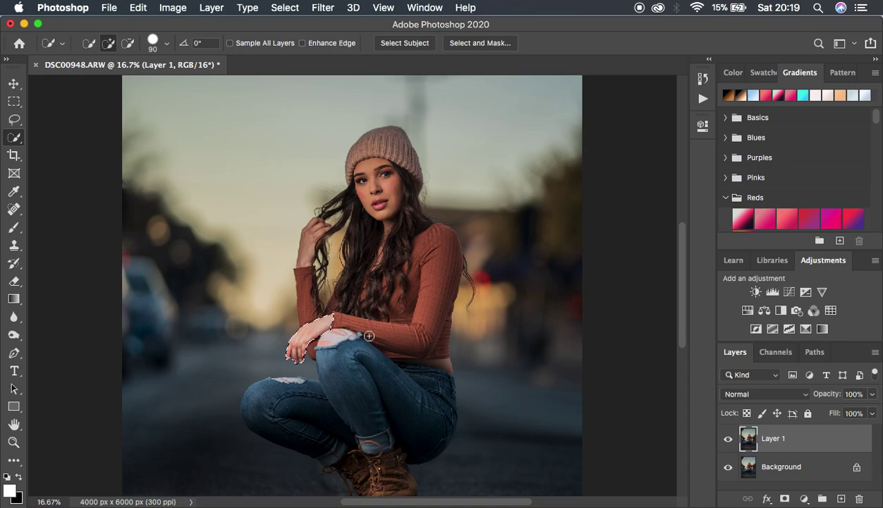
Add a Brightness/Contrast adjustment layer masked to the hand with Brightness -33, and compare the hand with and without it
{"action": "left_click", "coordinate": [804, 499]}
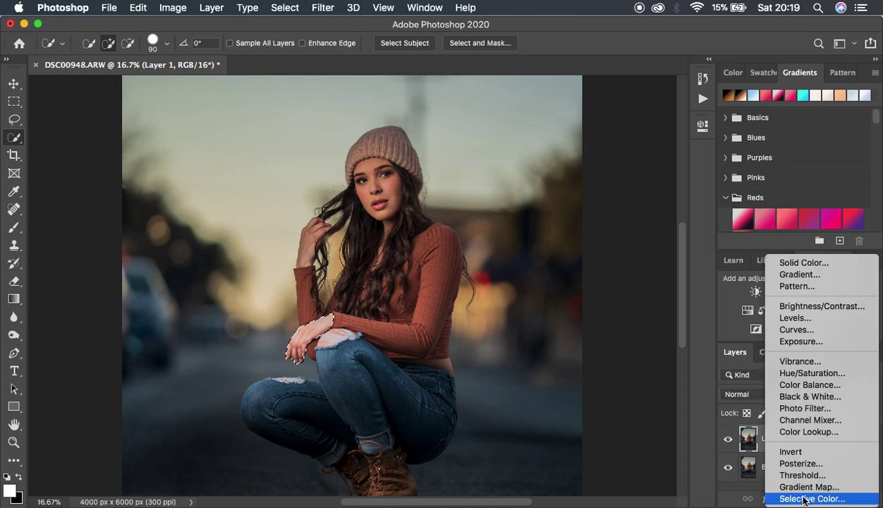
{"action": "left_click", "coordinate": [811, 312]}
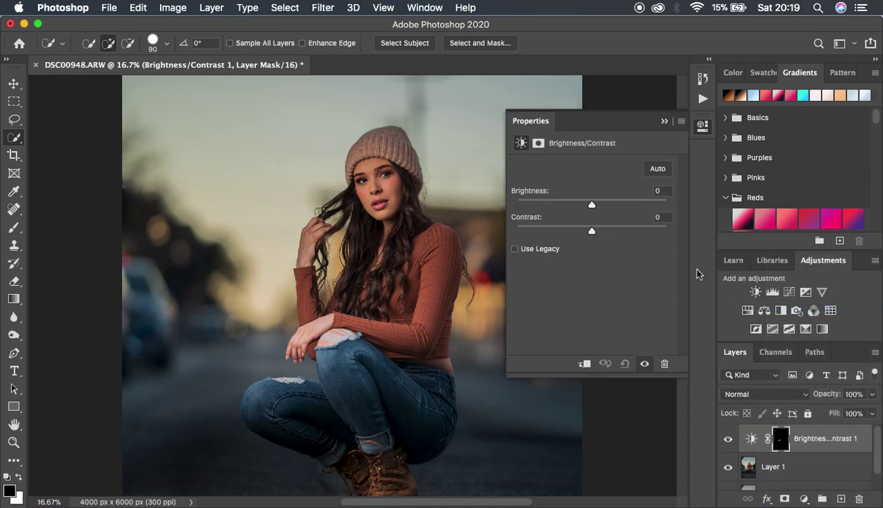
{"action": "left_click_drag", "start_coordinate": [591, 206], "coordinate": [576, 207]}
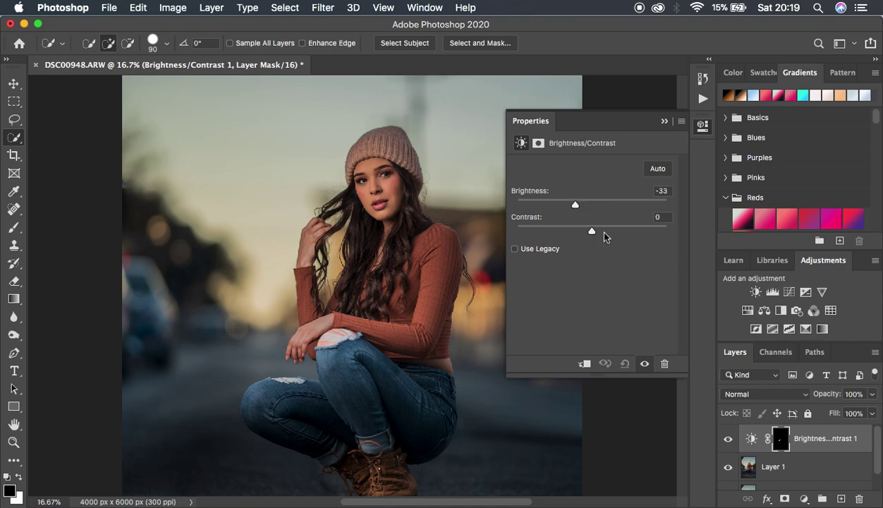
{"action": "left_click", "coordinate": [663, 121]}
{"action": "left_click", "coordinate": [729, 441]}
{"action": "left_click", "coordinate": [728, 440]}
{"action": "left_click", "coordinate": [729, 440]}
{"action": "left_click", "coordinate": [729, 440]}
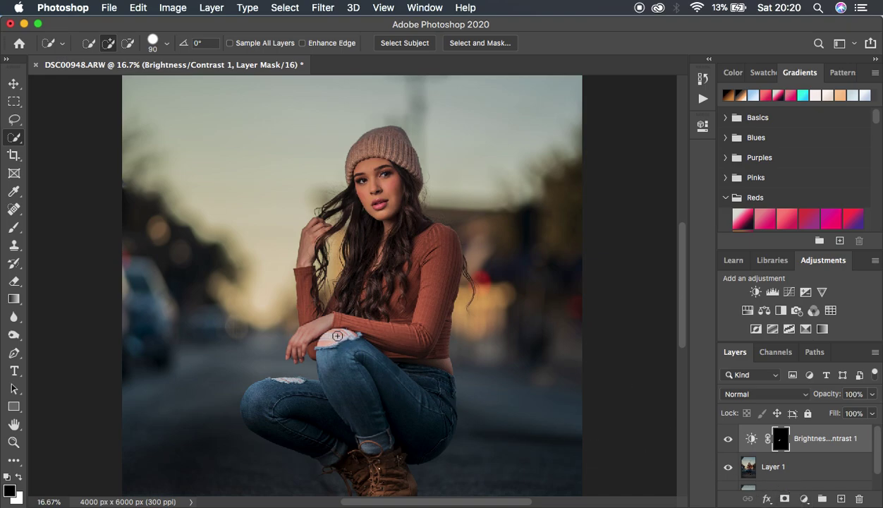
Add a Selective Color adjustment layer and clip it to the Brightness/Contrast layer below
{"action": "left_click", "coordinate": [804, 499]}
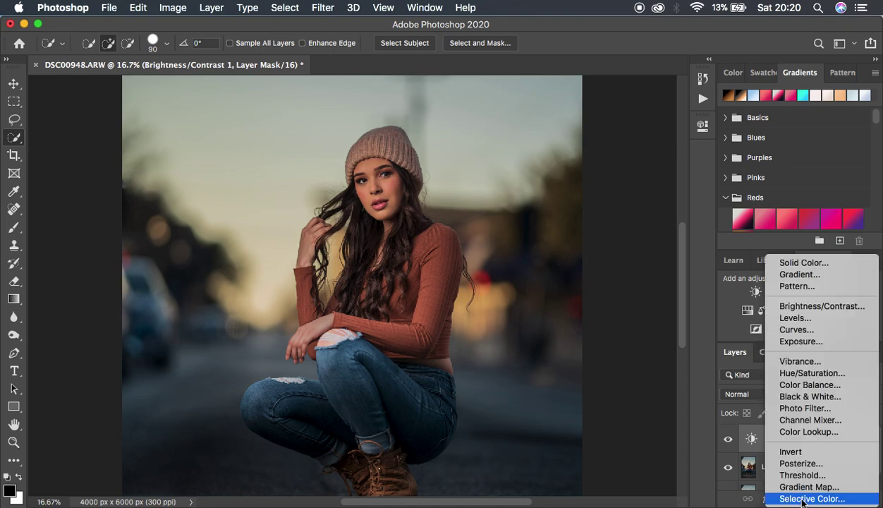
{"action": "left_click", "coordinate": [802, 499]}
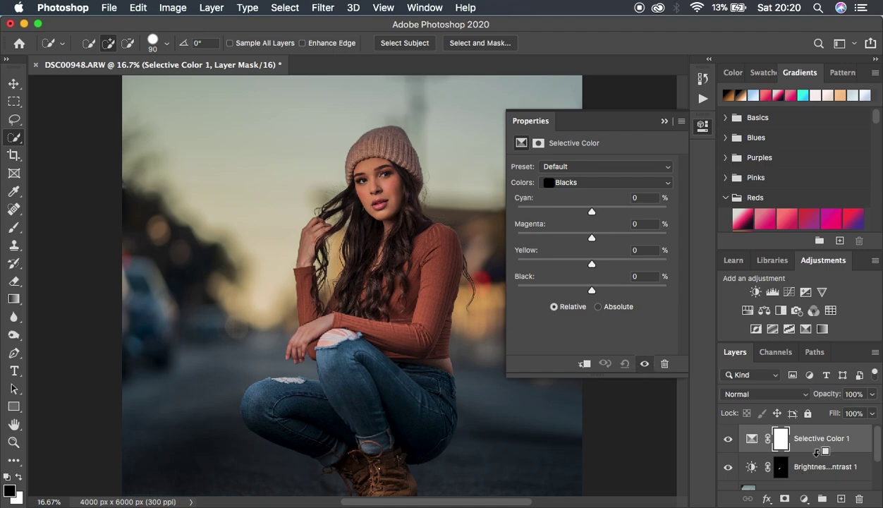
{"action": "left_click_drag", "start_coordinate": [825, 451], "coordinate": [830, 452]}
{"action": "left_click_drag", "start_coordinate": [830, 452], "coordinate": [829, 453]}
{"action": "left_click", "coordinate": [830, 451], "text": "alt"}
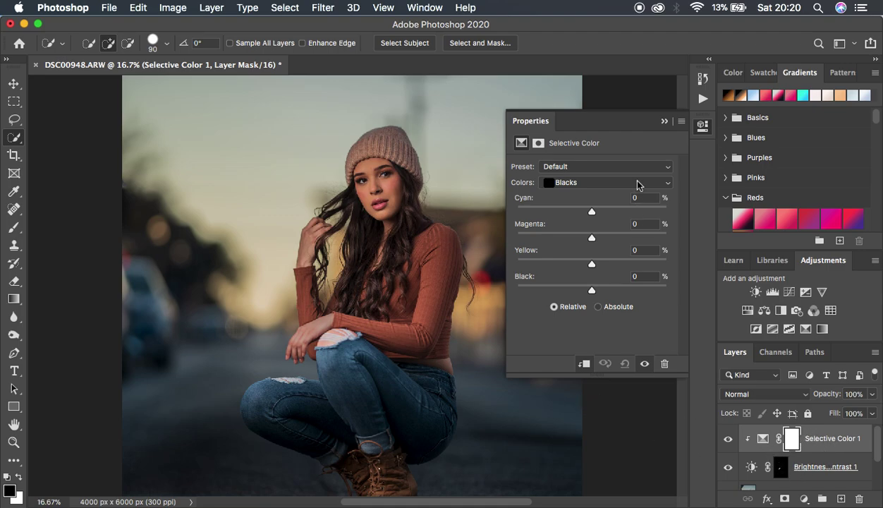
Adjust Reds in the hand's Selective Color layer to Magenta -6, Yellow +37 and Black +26
{"action": "left_click", "coordinate": [575, 181]}
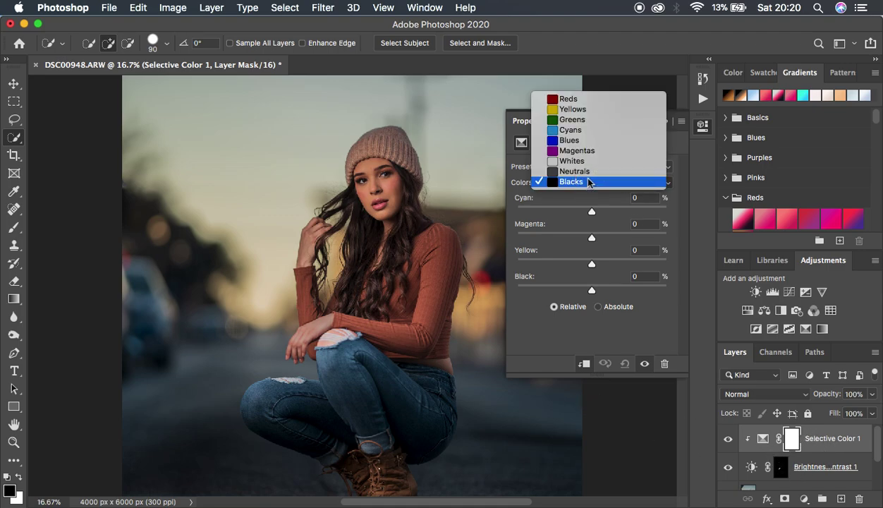
{"action": "left_click", "coordinate": [569, 101]}
{"action": "left_click_drag", "start_coordinate": [594, 265], "coordinate": [663, 261]}
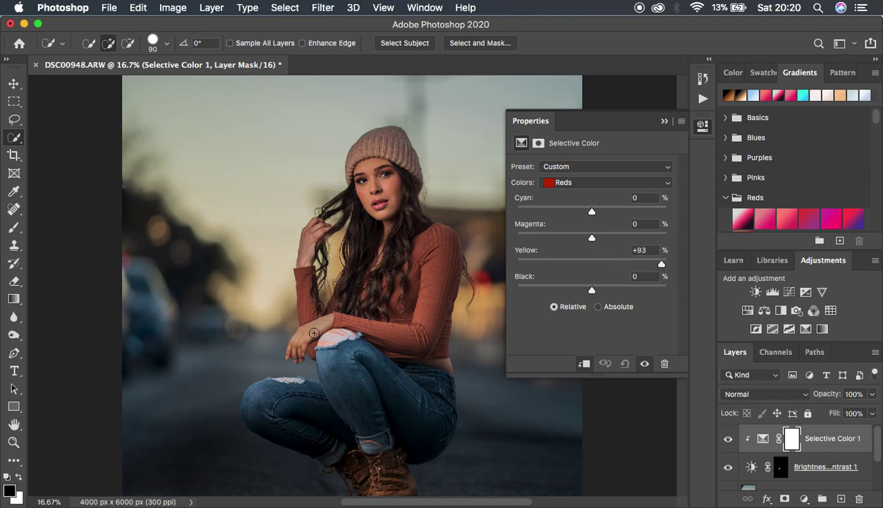
{"action": "left_click", "coordinate": [615, 264]}
{"action": "left_click_drag", "start_coordinate": [615, 264], "coordinate": [588, 239]}
{"action": "left_click_drag", "start_coordinate": [591, 295], "coordinate": [613, 291]}
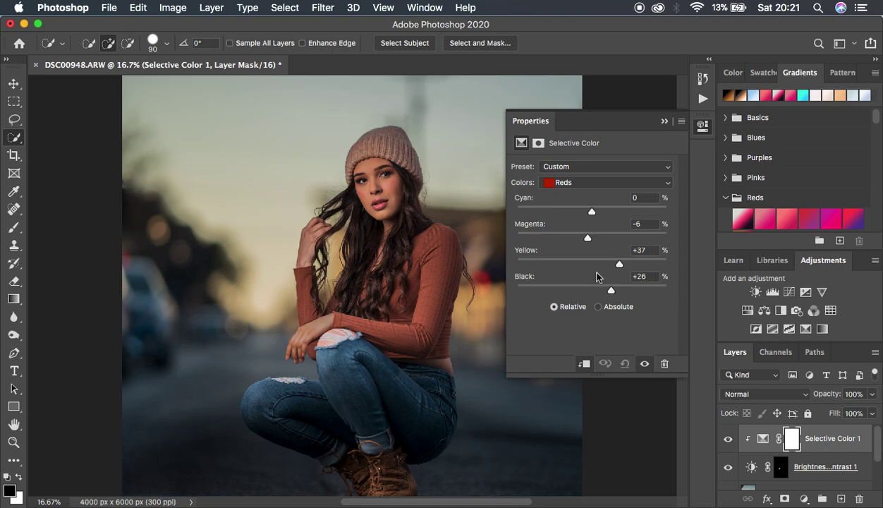
{"action": "left_click", "coordinate": [665, 122]}
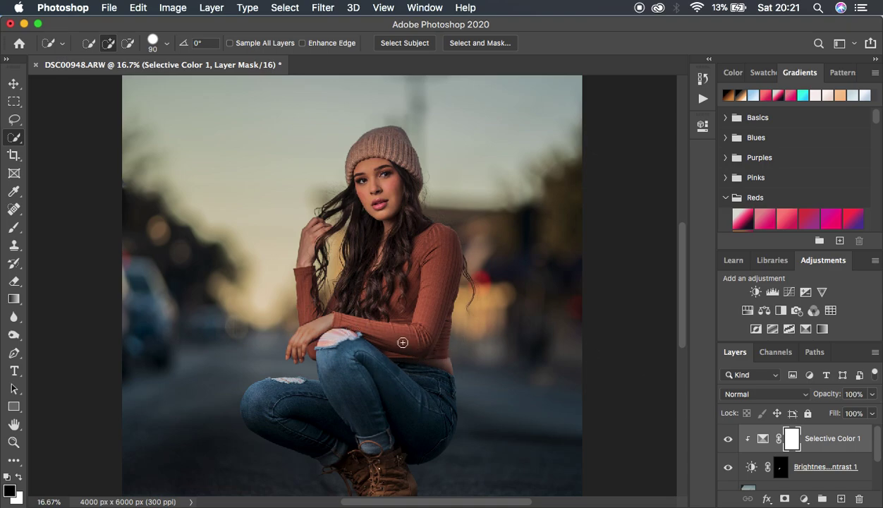
Create a merged copy of the visible layers on top and quick-select the bare skin in the upper knee's rip
{"action": "left_click", "coordinate": [819, 489]}
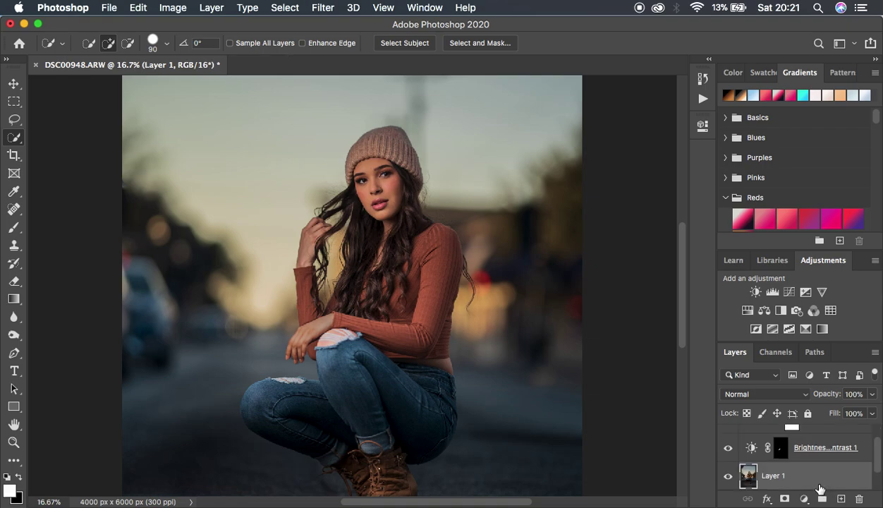
{"action": "scroll", "coordinate": [829, 441], "scroll_direction": "up", "scroll_amount": 1}
{"action": "left_click", "coordinate": [831, 439]}
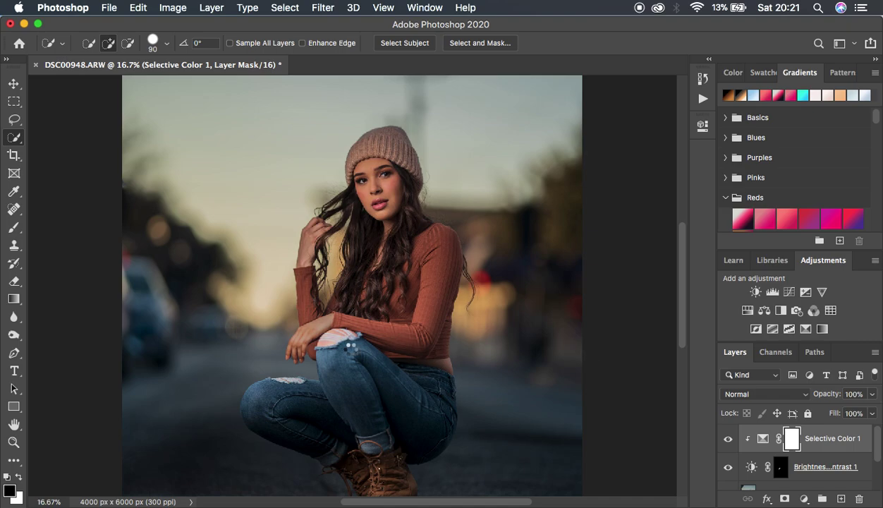
{"action": "left_click_drag", "start_coordinate": [328, 327], "coordinate": [340, 343]}
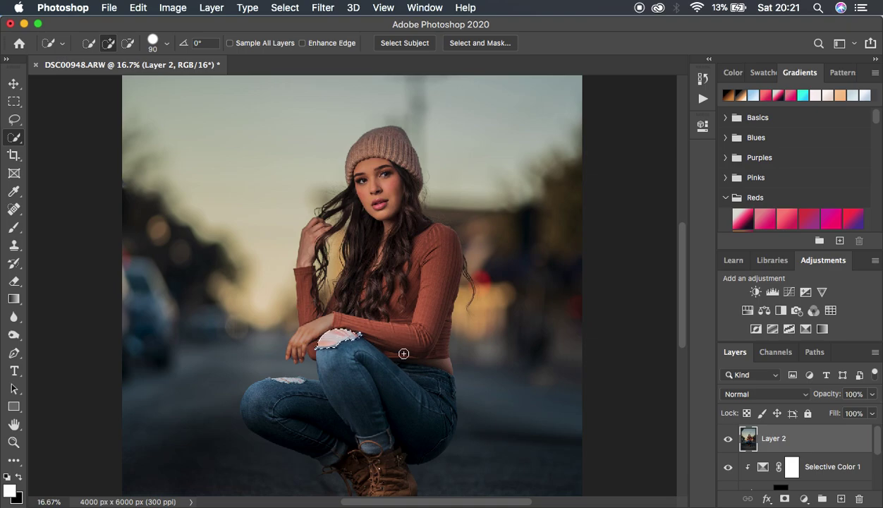
Add a Brightness/Contrast adjustment layer masked to the knee skin with Brightness -33
{"action": "left_click", "coordinate": [805, 499]}
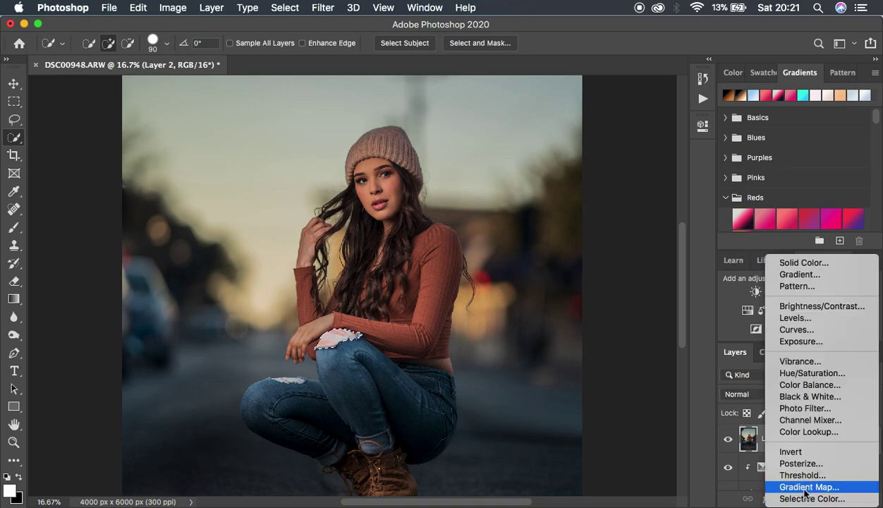
{"action": "left_click", "coordinate": [822, 309]}
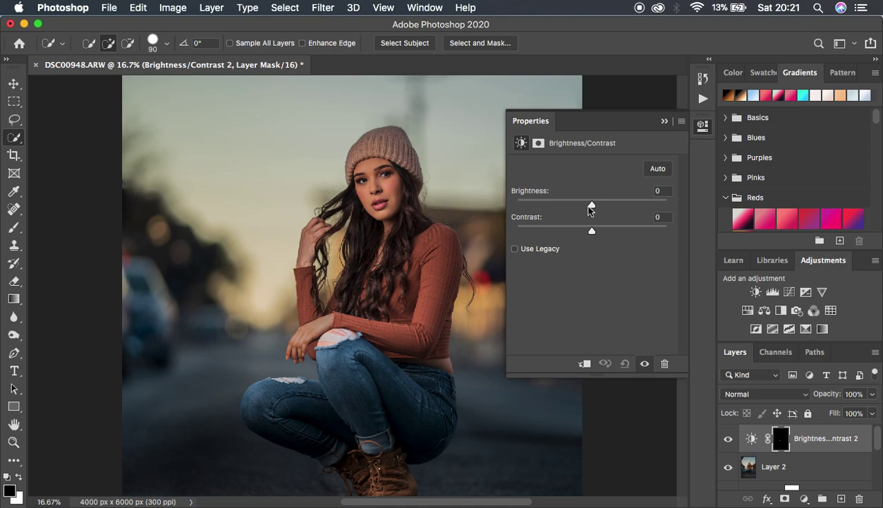
{"action": "left_click_drag", "start_coordinate": [585, 206], "coordinate": [576, 205]}
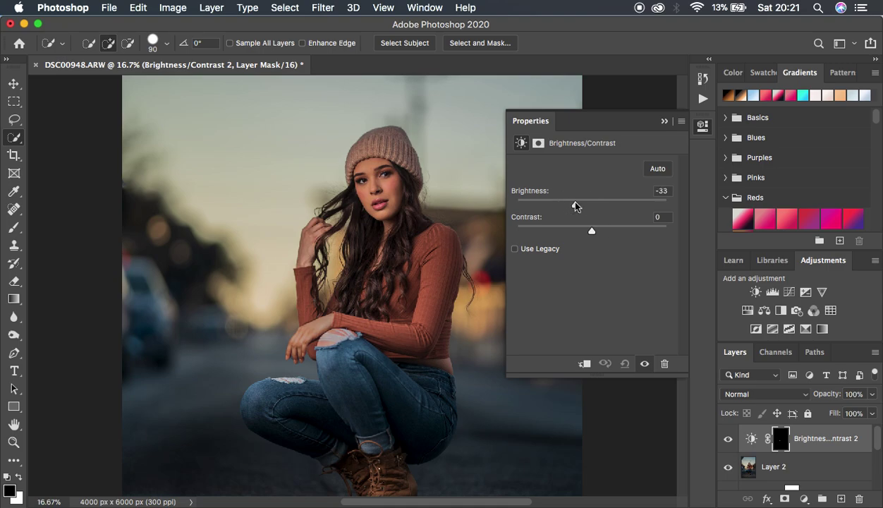
Add a Selective Color layer clipped to the knee's Brightness/Contrast layer, with Reds at Magenta -12, Yellow +37 and Black +26
{"action": "left_click", "coordinate": [803, 499]}
{"action": "left_click", "coordinate": [803, 498]}
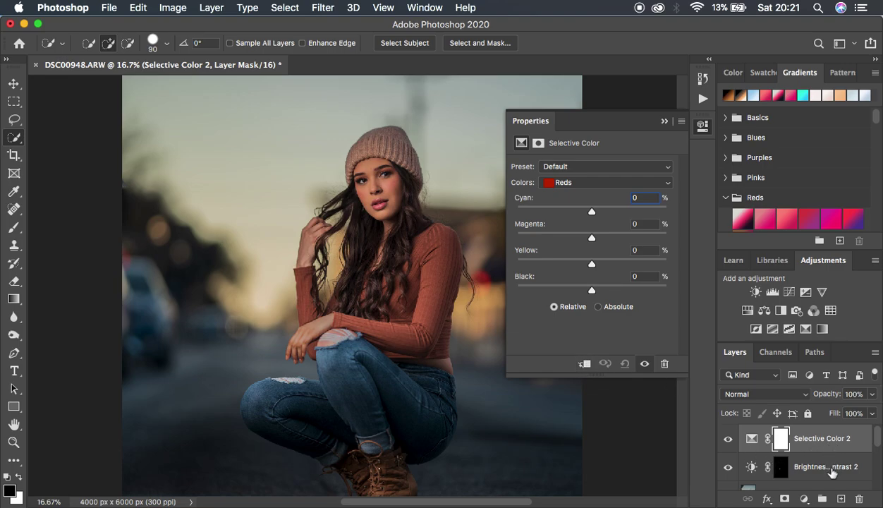
{"action": "left_click", "coordinate": [585, 364]}
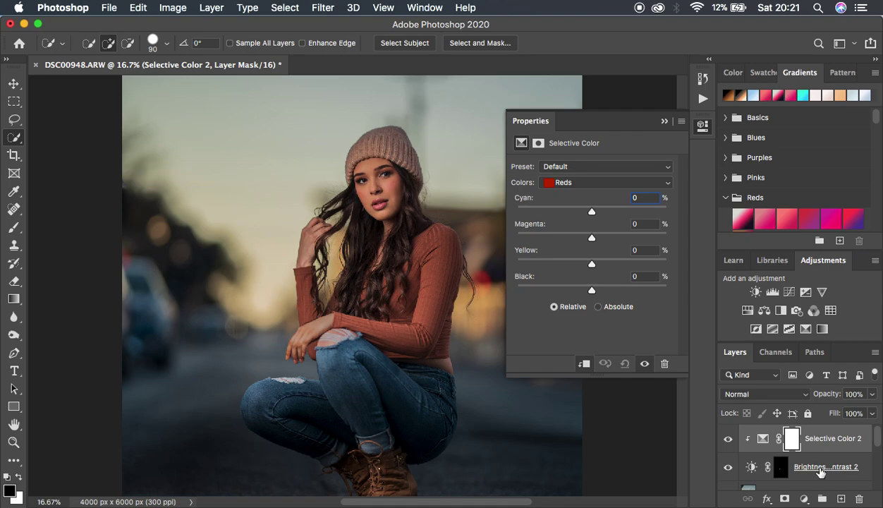
{"action": "left_click_drag", "start_coordinate": [592, 264], "coordinate": [620, 266]}
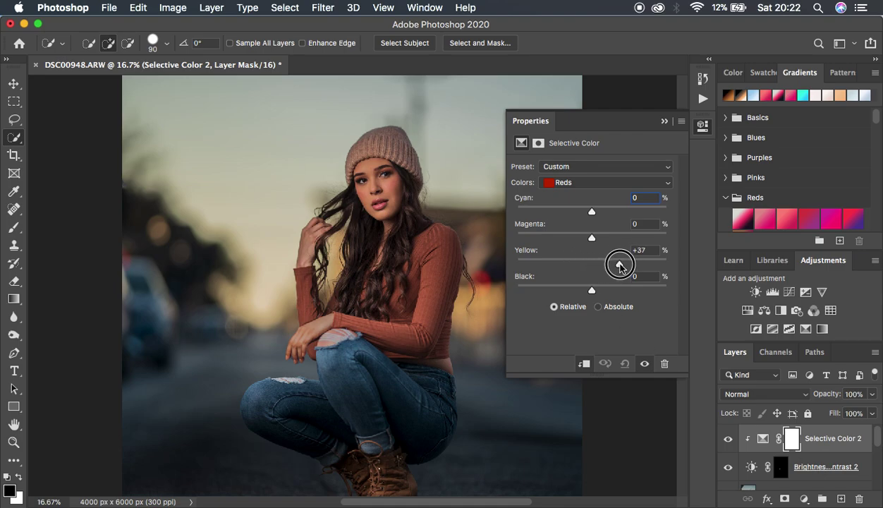
{"action": "left_click_drag", "start_coordinate": [594, 290], "coordinate": [612, 291]}
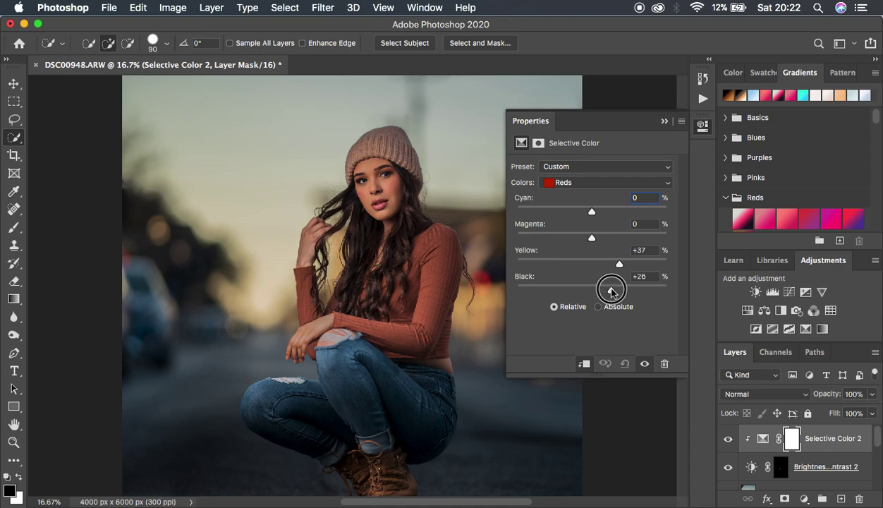
{"action": "left_click_drag", "start_coordinate": [590, 239], "coordinate": [583, 240]}
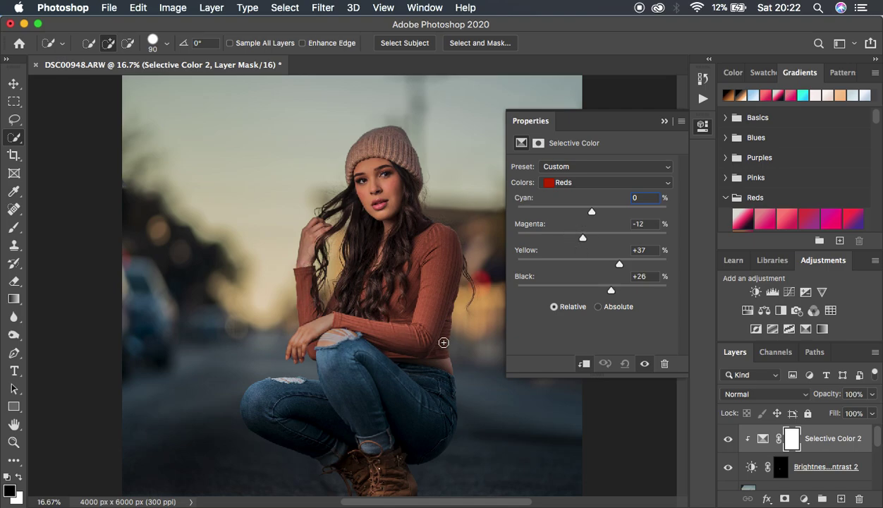
{"action": "left_click", "coordinate": [666, 122]}
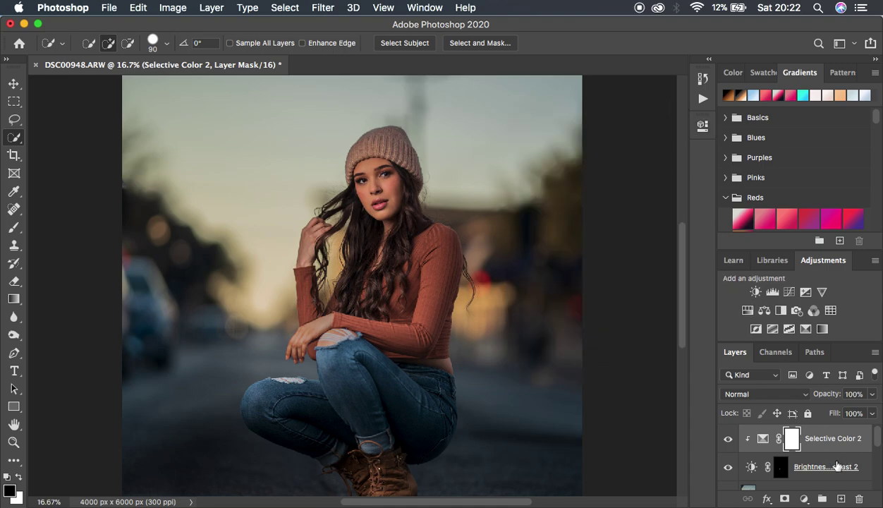
Group all the layers above Layer 1 and name the group "color fix"
{"action": "scroll", "coordinate": [837, 466], "scroll_direction": "down", "scroll_amount": 2}
{"action": "left_click", "coordinate": [858, 428]}
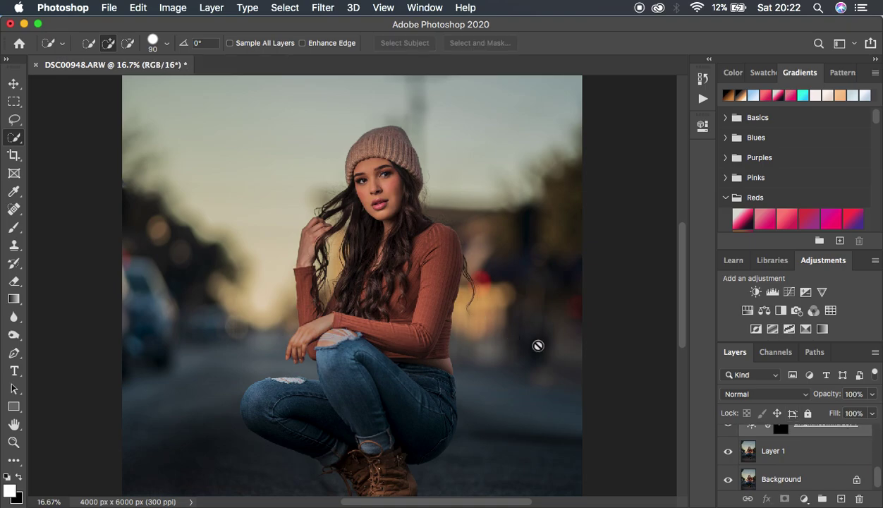
{"action": "key", "text": "super+g"}
{"action": "double_click", "coordinate": [773, 434]}
{"action": "type", "text": "color"}
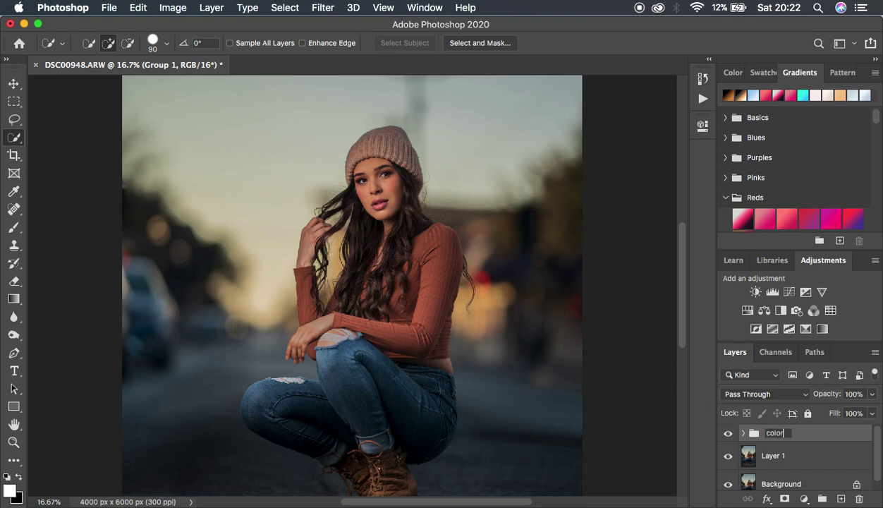
{"action": "type", "text": " fix"}
{"action": "key", "text": "Return"}
Compare the photo with and without the color fix group, and set the group's opacity to 96%
{"action": "left_click", "coordinate": [728, 433]}
{"action": "left_click", "coordinate": [729, 435]}
{"action": "left_click", "coordinate": [729, 436]}
{"action": "left_click", "coordinate": [730, 435]}
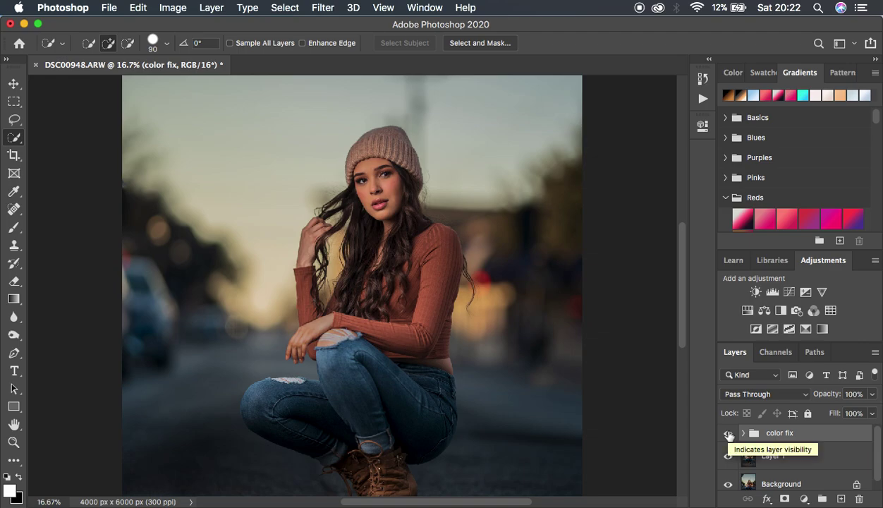
{"action": "left_click", "coordinate": [872, 394]}
{"action": "left_click_drag", "start_coordinate": [860, 410], "coordinate": [870, 411]}
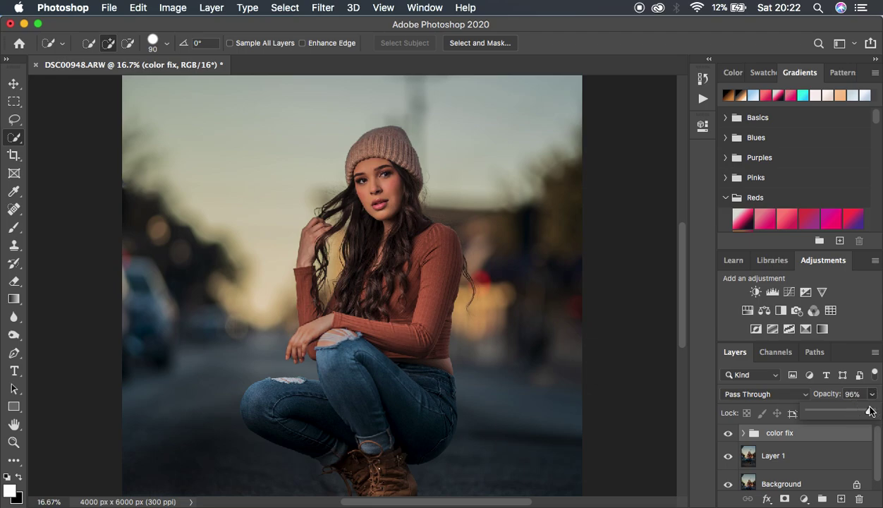
Add a Selective Color adjustment layer above the color fix group to affect the whole photo
{"action": "key", "text": "super+minus"}
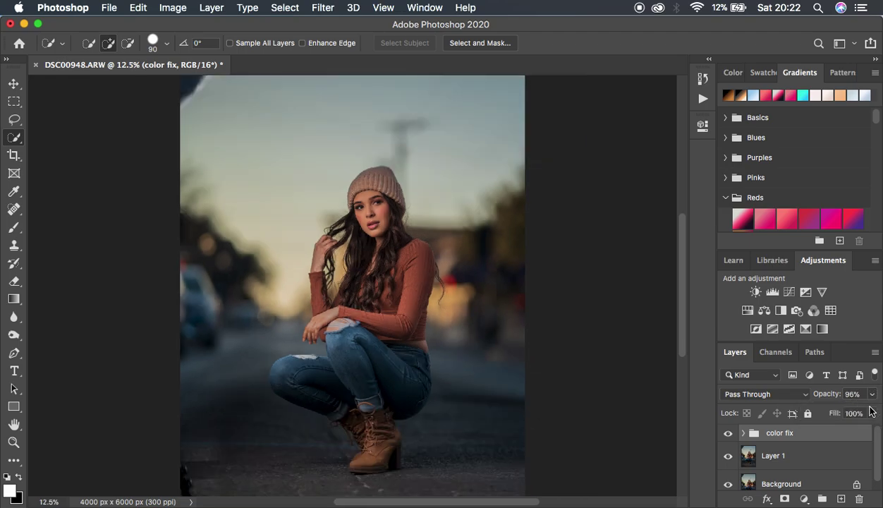
{"action": "key", "text": "super+minus"}
{"action": "key", "text": "super+plus"}
{"action": "key", "text": "super+plus"}
{"action": "key", "text": "super+minus"}
{"action": "key", "text": "super+minus"}
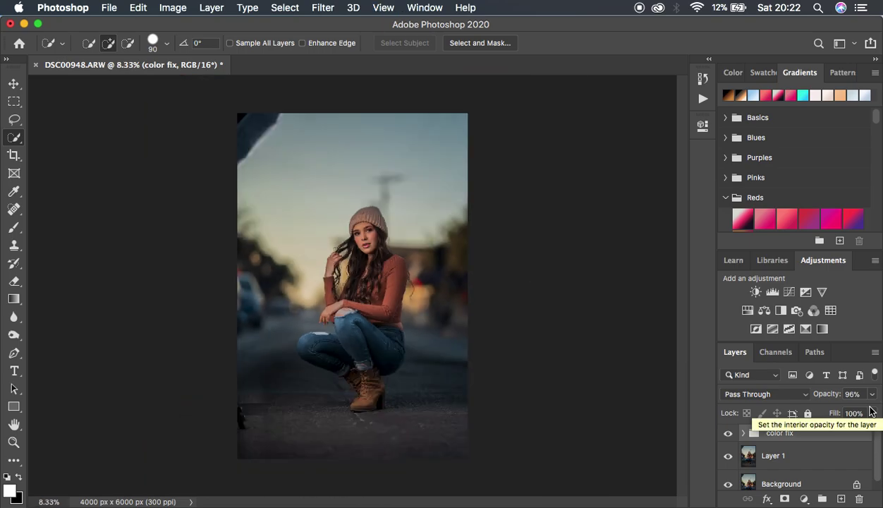
{"action": "left_click", "coordinate": [805, 499]}
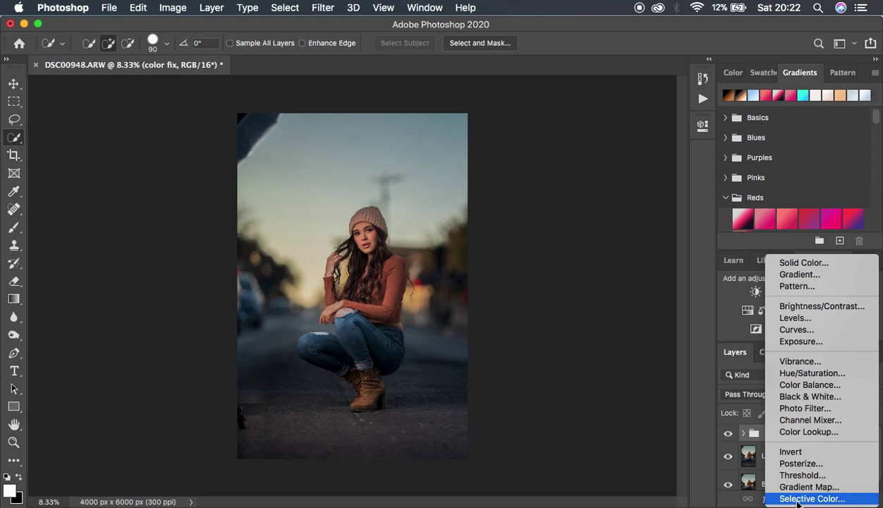
{"action": "left_click", "coordinate": [798, 499]}
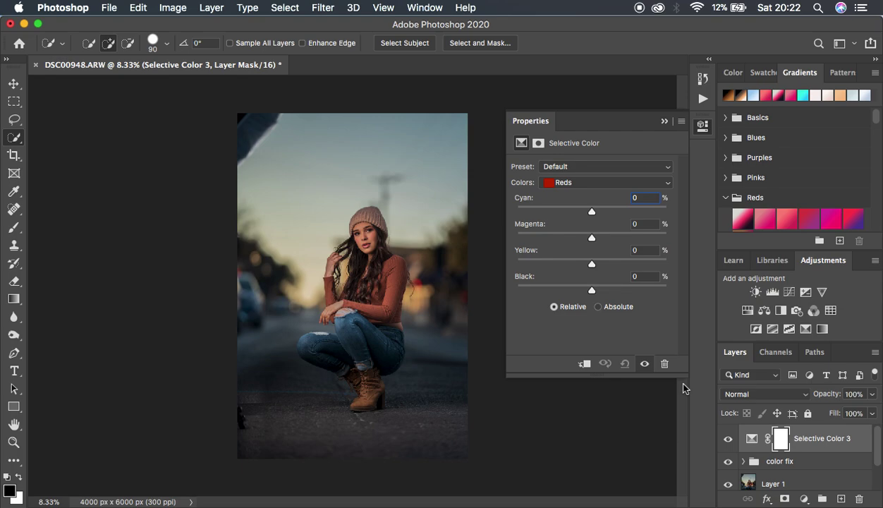
Set Magenta to -3 and Yellow to +18 for the Blues in the new Selective Color layer
{"action": "left_click", "coordinate": [579, 183]}
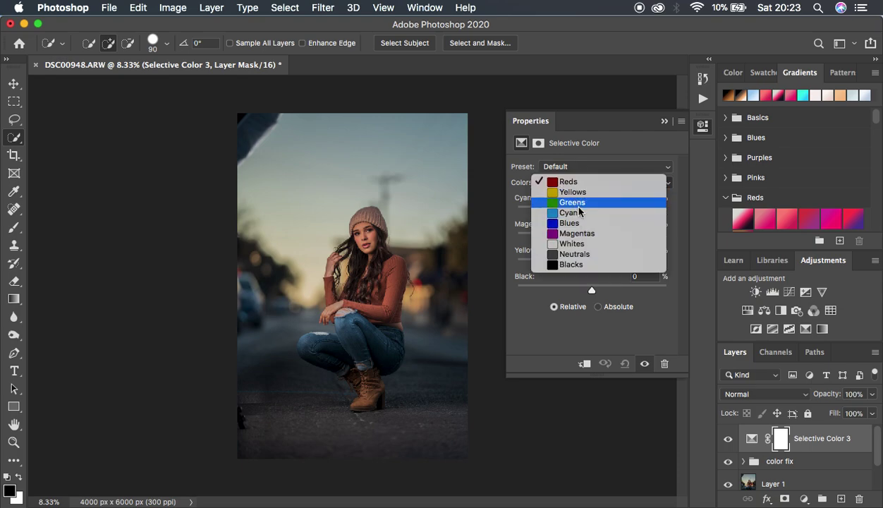
{"action": "left_click", "coordinate": [560, 224]}
{"action": "left_click_drag", "start_coordinate": [591, 238], "coordinate": [521, 236]}
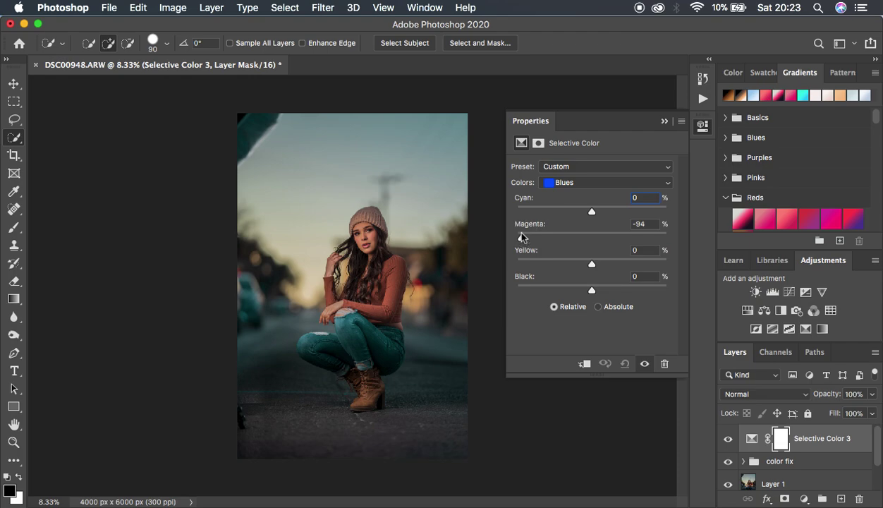
{"action": "left_click_drag", "start_coordinate": [522, 237], "coordinate": [516, 237]}
{"action": "left_click_drag", "start_coordinate": [536, 232], "coordinate": [690, 236]}
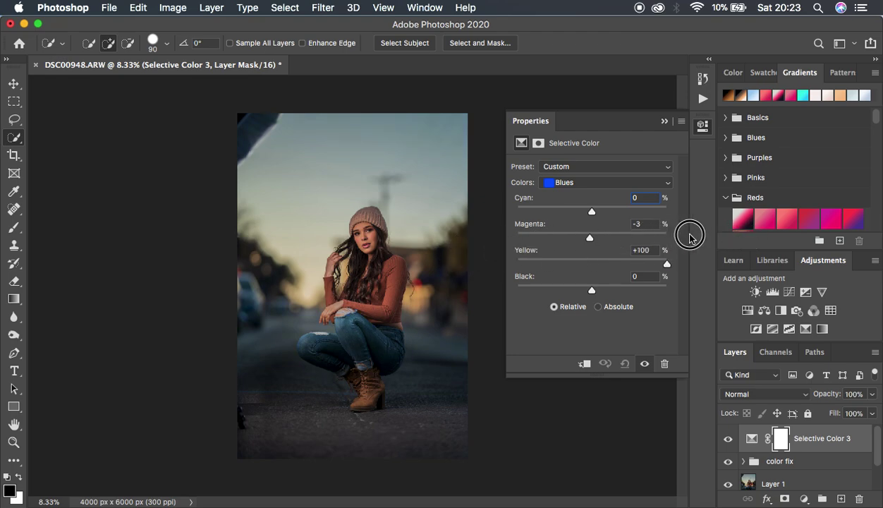
{"action": "left_click_drag", "start_coordinate": [690, 237], "coordinate": [606, 254]}
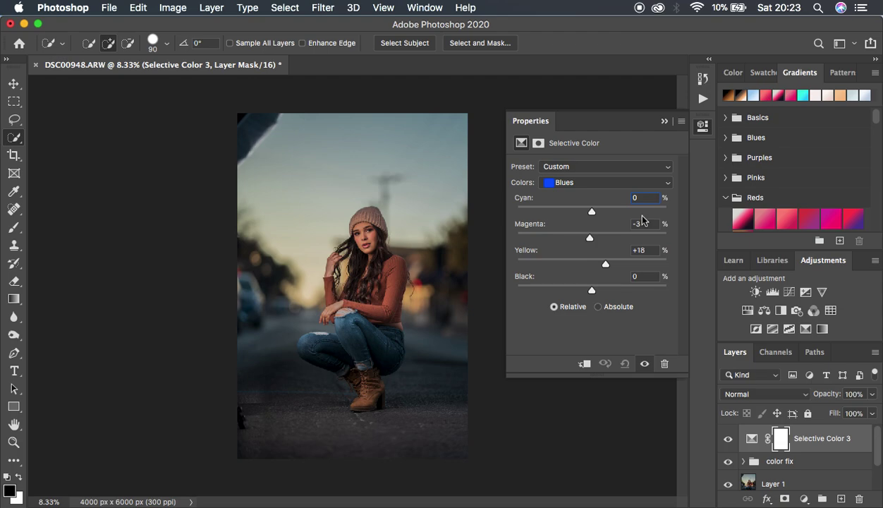
Set Yellow to -6 for the Blacks and compare the photo with and without the Selective Color layer
{"action": "left_click", "coordinate": [573, 184]}
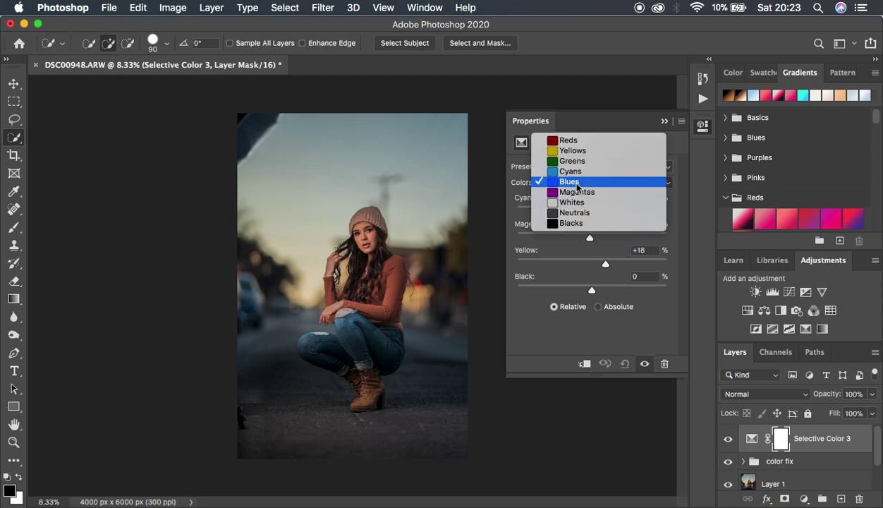
{"action": "left_click", "coordinate": [573, 223]}
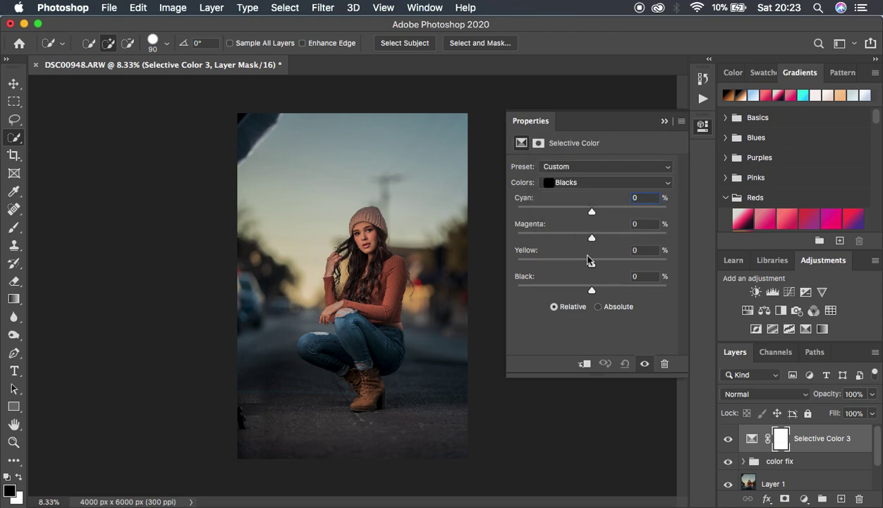
{"action": "left_click_drag", "start_coordinate": [595, 265], "coordinate": [585, 266]}
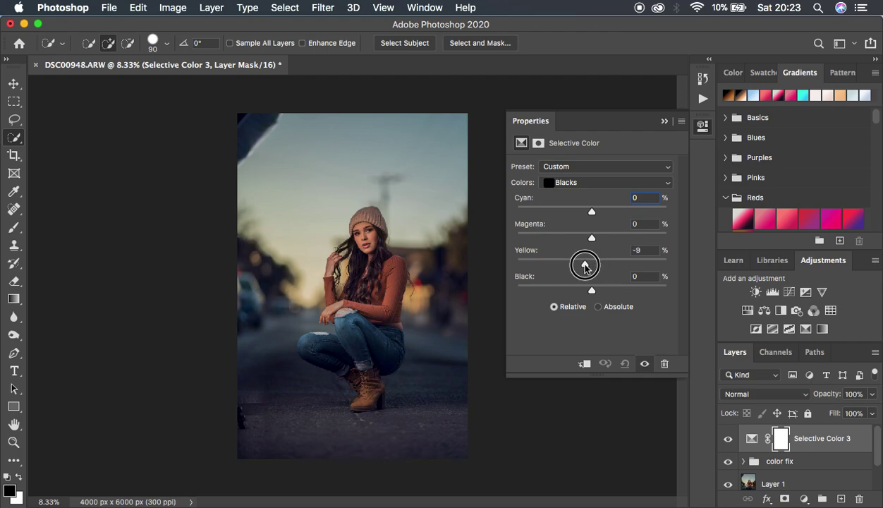
{"action": "left_click_drag", "start_coordinate": [585, 266], "coordinate": [588, 265]}
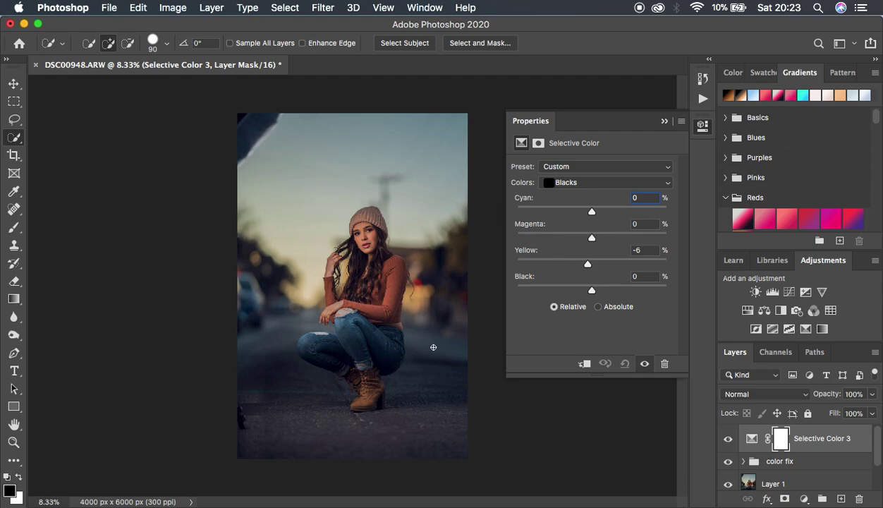
{"action": "left_click", "coordinate": [729, 439]}
{"action": "left_click", "coordinate": [728, 440]}
{"action": "left_click", "coordinate": [728, 441]}
{"action": "left_click", "coordinate": [728, 440]}
{"action": "left_click", "coordinate": [729, 440]}
{"action": "left_click", "coordinate": [664, 122]}
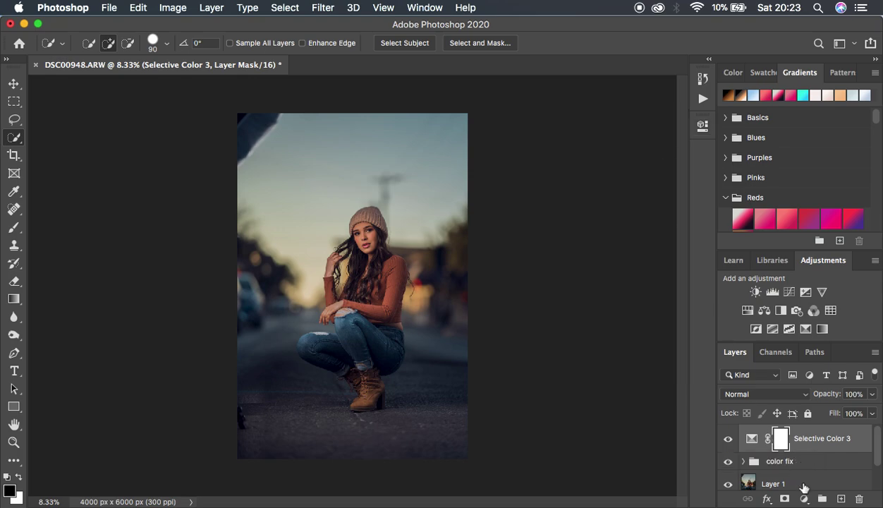
Add a Brightness/Contrast adjustment layer above the top Selective Color layer, with Use Legacy enabled, and slightly adjust its contrast
{"action": "left_click", "coordinate": [804, 499]}
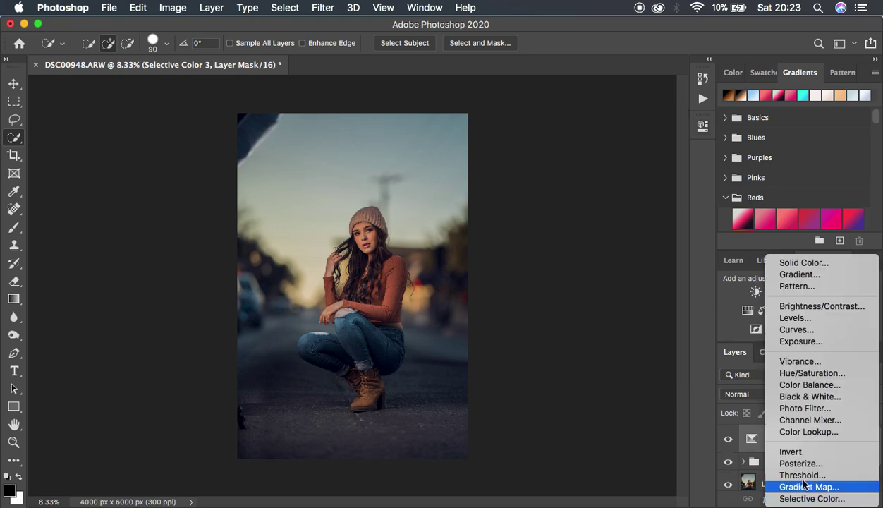
{"action": "left_click", "coordinate": [811, 309]}
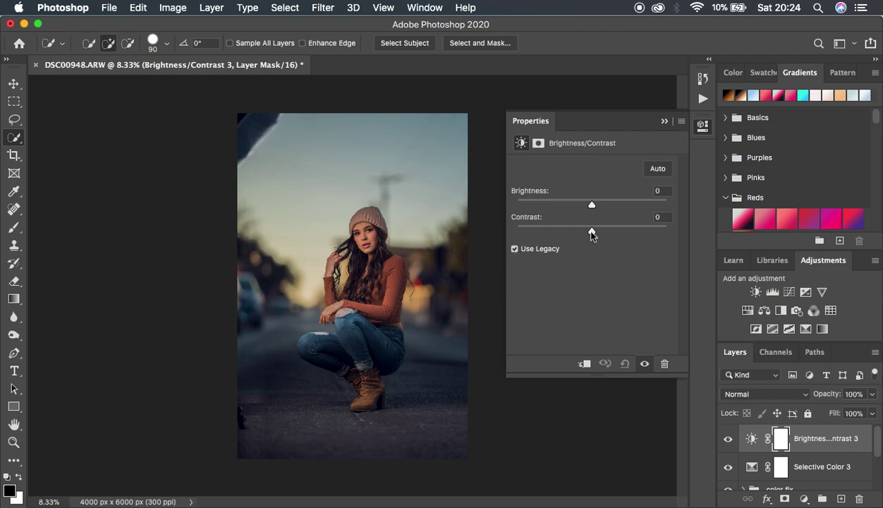
{"action": "mouse_move", "coordinate": [592, 233]}
{"action": "left_mouse_down"}
{"action": "mouse_move", "coordinate": [650, 227]}
{"action": "mouse_move", "coordinate": [592, 236]}
{"action": "left_mouse_up"}
{"action": "left_click", "coordinate": [664, 121]}
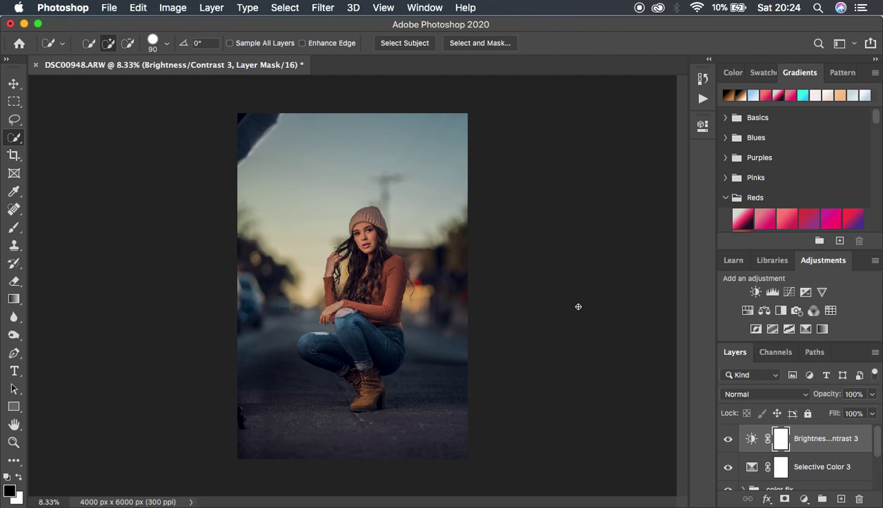
Examine the graded portrait up close and at full view to judge the overall colour and contrast
{"action": "key", "text": "super+equal"}
{"action": "key", "text": "super+equal"}
{"action": "key", "text": "super+equal"}
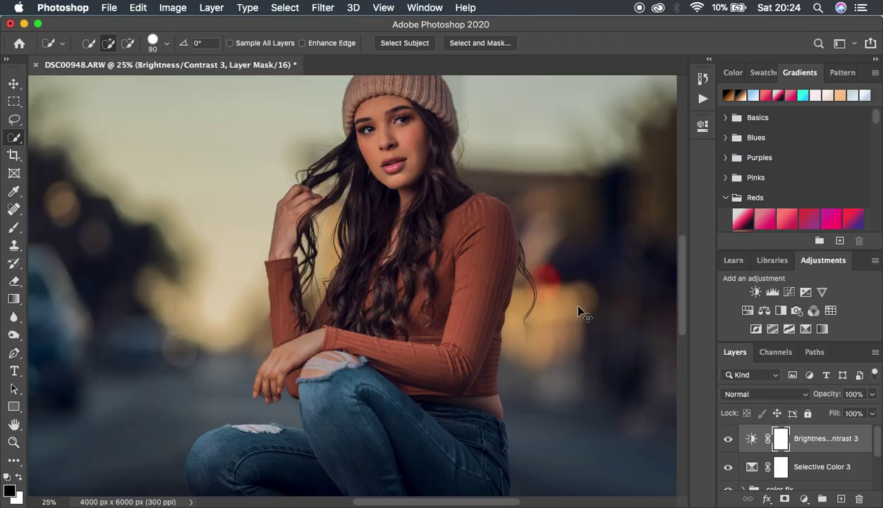
{"action": "key", "text": "super+minus"}
{"action": "key", "text": "super+minus"}
{"action": "key", "text": "super+equal"}
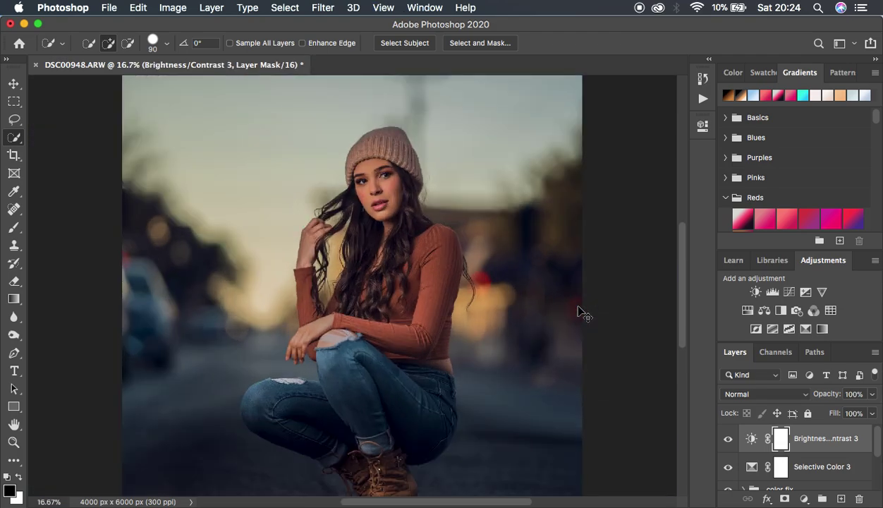
{"action": "key", "text": "super+equal"}
{"action": "key", "text": "super+minus"}
{"action": "key", "text": "super+minus"}
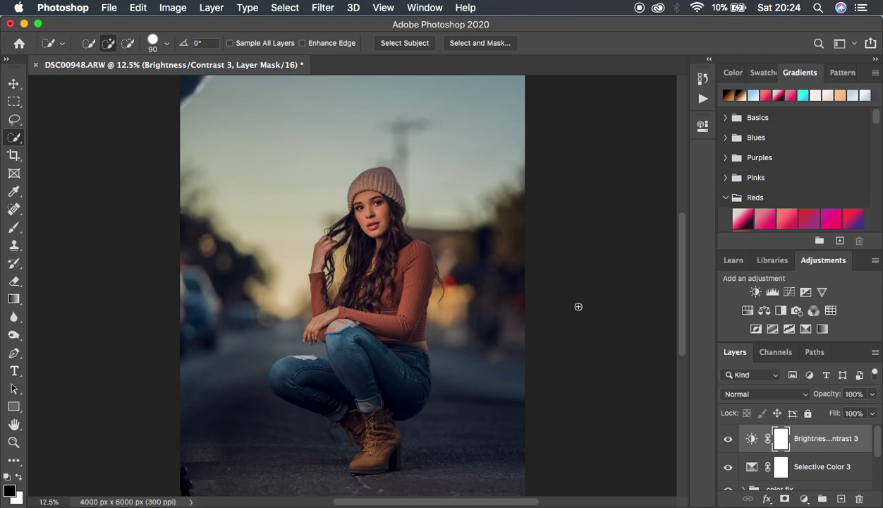
{"action": "key", "text": "super+minus"}
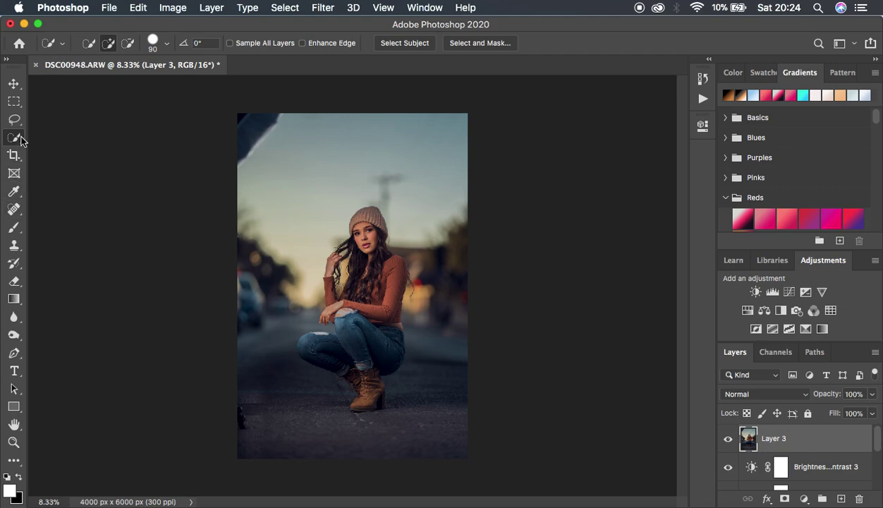
On the merged top layer, replace the dark object in the photo's upper-left corner with clean sky using the Patch tool
{"action": "left_click", "coordinate": [14, 210]}
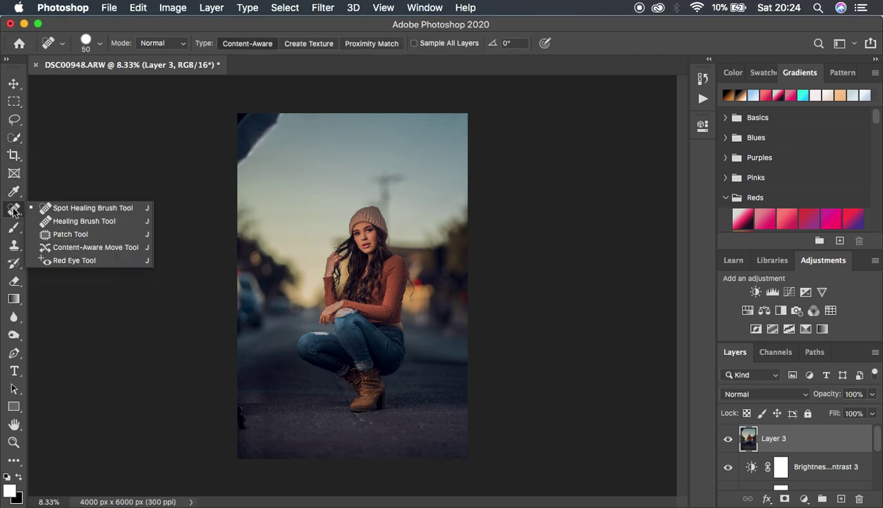
{"action": "left_click", "coordinate": [71, 236]}
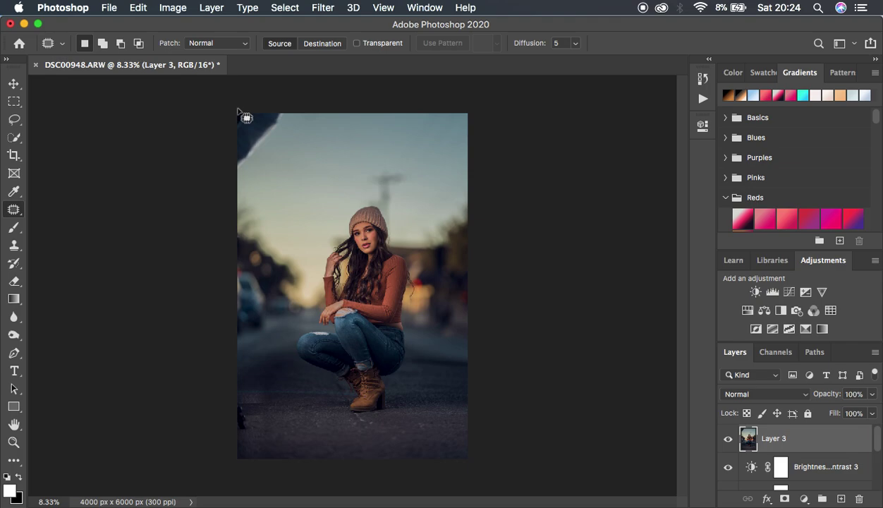
{"action": "mouse_move", "coordinate": [238, 115]}
{"action": "left_mouse_down"}
{"action": "mouse_move", "coordinate": [243, 181]}
{"action": "mouse_move", "coordinate": [283, 141]}
{"action": "mouse_move", "coordinate": [288, 111]}
{"action": "mouse_move", "coordinate": [237, 111]}
{"action": "left_mouse_up"}
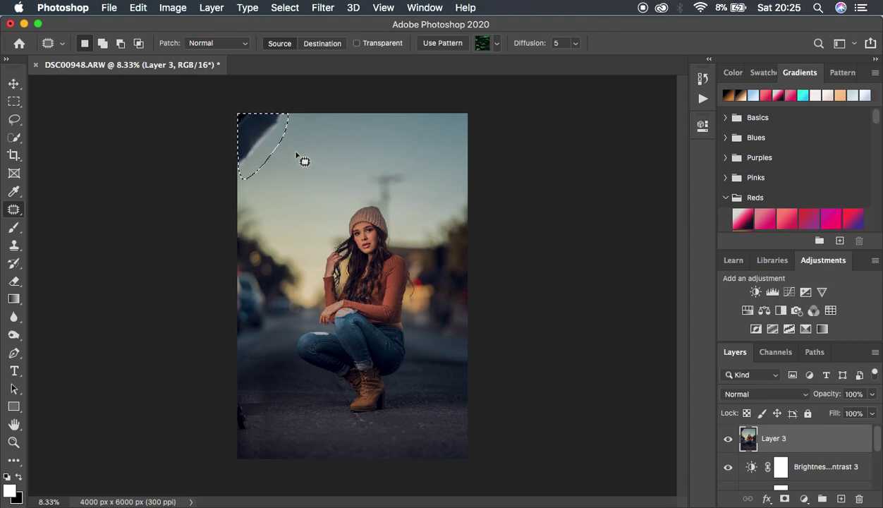
{"action": "key", "text": "shift"}
{"action": "key", "text": "shift"}
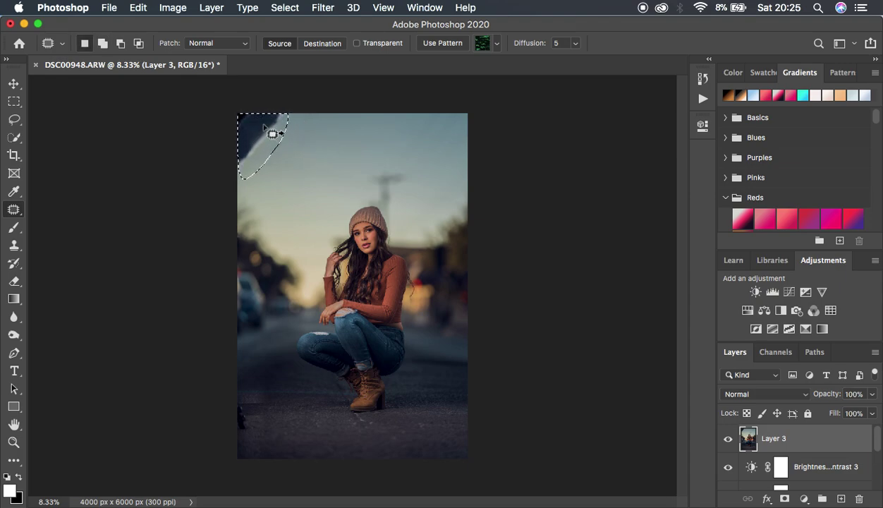
{"action": "mouse_move", "coordinate": [311, 122]}
{"action": "left_mouse_down"}
{"action": "mouse_move", "coordinate": [302, 120]}
{"action": "mouse_move", "coordinate": [315, 122]}
{"action": "mouse_move", "coordinate": [306, 132]}
{"action": "left_mouse_up"}
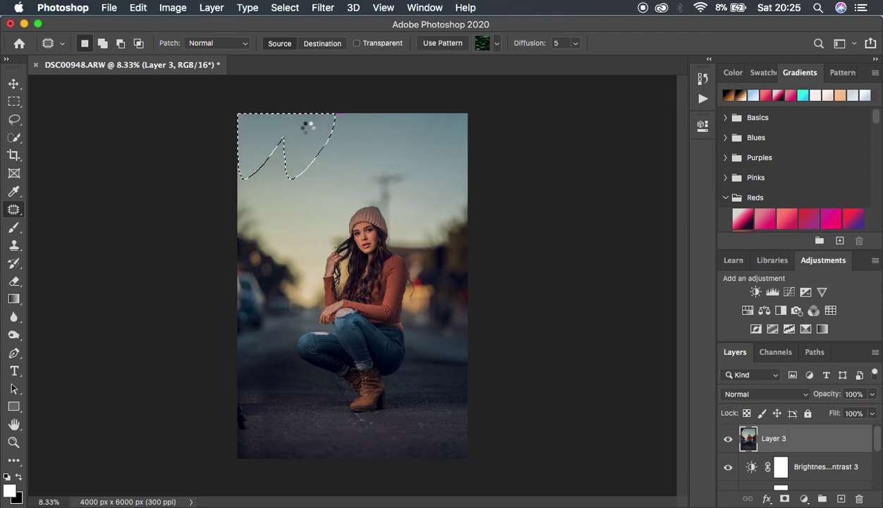
{"action": "key", "text": "super+d"}
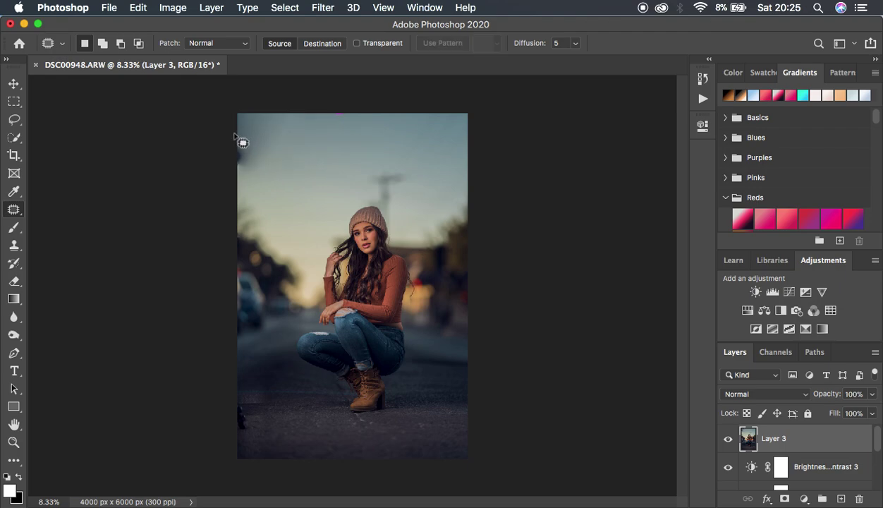
Patch the remaining dark smudges along the sky's left edge and the dark object at the road's lower-left edge
{"action": "left_click_drag", "start_coordinate": [240, 136], "coordinate": [252, 152]}
{"action": "left_click", "coordinate": [272, 146]}
{"action": "mouse_move", "coordinate": [243, 144]}
{"action": "left_mouse_down"}
{"action": "mouse_move", "coordinate": [233, 170]}
{"action": "mouse_move", "coordinate": [259, 160]}
{"action": "mouse_move", "coordinate": [247, 148]}
{"action": "mouse_move", "coordinate": [262, 191]}
{"action": "left_mouse_up"}
{"action": "left_click", "coordinate": [300, 171]}
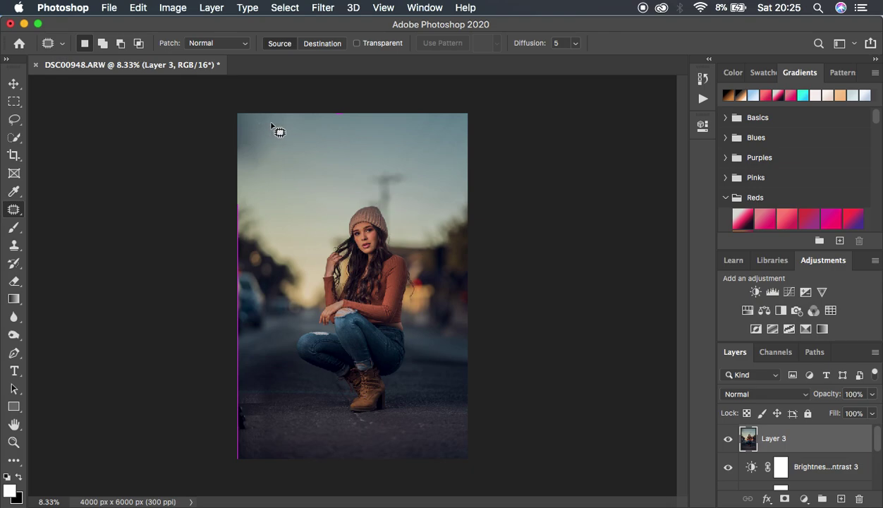
{"action": "mouse_move", "coordinate": [240, 128]}
{"action": "left_mouse_down"}
{"action": "mouse_move", "coordinate": [239, 156]}
{"action": "mouse_move", "coordinate": [248, 137]}
{"action": "left_mouse_up"}
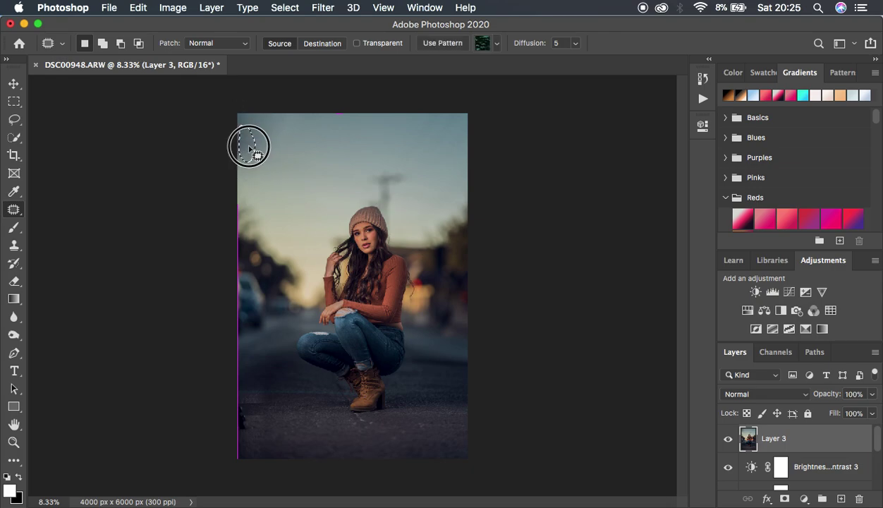
{"action": "left_click", "coordinate": [271, 148]}
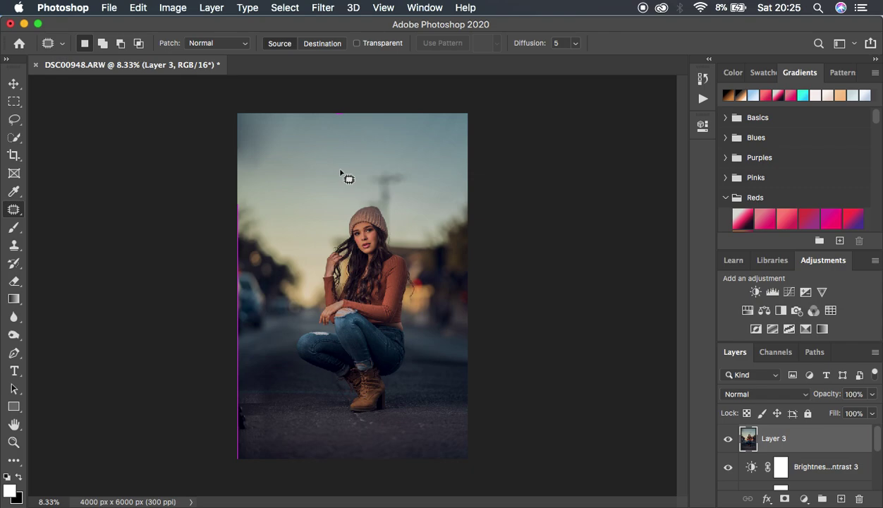
{"action": "mouse_move", "coordinate": [248, 397]}
{"action": "left_mouse_down"}
{"action": "mouse_move", "coordinate": [239, 431]}
{"action": "mouse_move", "coordinate": [252, 429]}
{"action": "mouse_move", "coordinate": [250, 411]}
{"action": "mouse_move", "coordinate": [249, 423]}
{"action": "mouse_move", "coordinate": [275, 432]}
{"action": "left_mouse_up"}
{"action": "key", "text": "ctrl+d"}
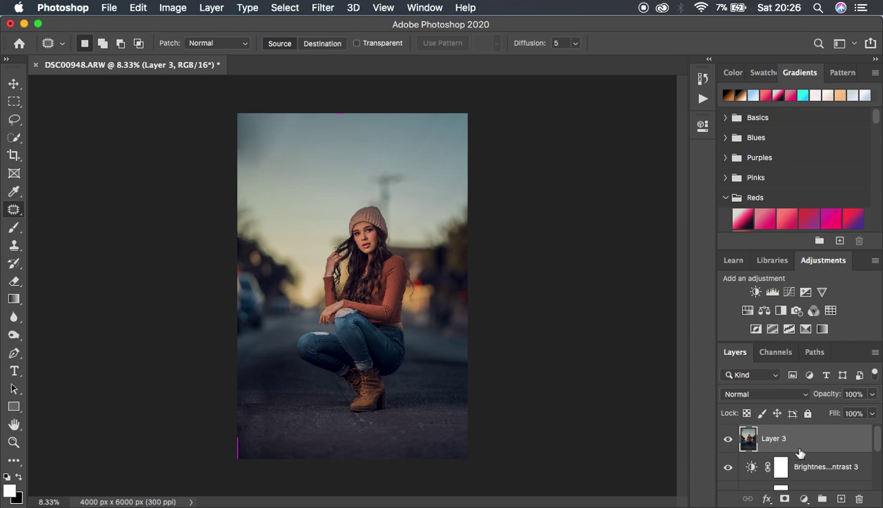
Compare the finished edit with the original by repeatedly showing only the Background layer and restoring all layers
{"action": "scroll", "coordinate": [831, 476], "scroll_direction": "down", "scroll_amount": 5}
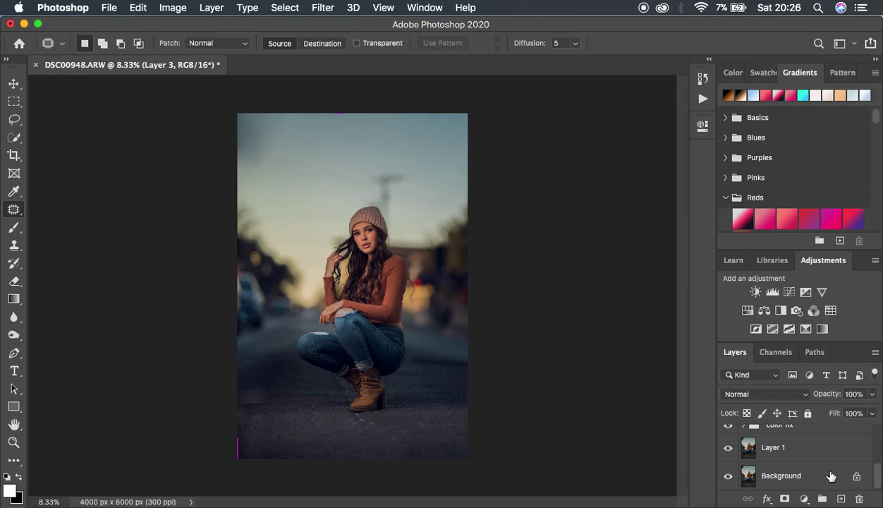
{"action": "left_click", "coordinate": [728, 478], "text": "alt"}
{"action": "left_click", "coordinate": [728, 479], "text": "alt"}
{"action": "left_click", "coordinate": [729, 478], "text": "alt"}
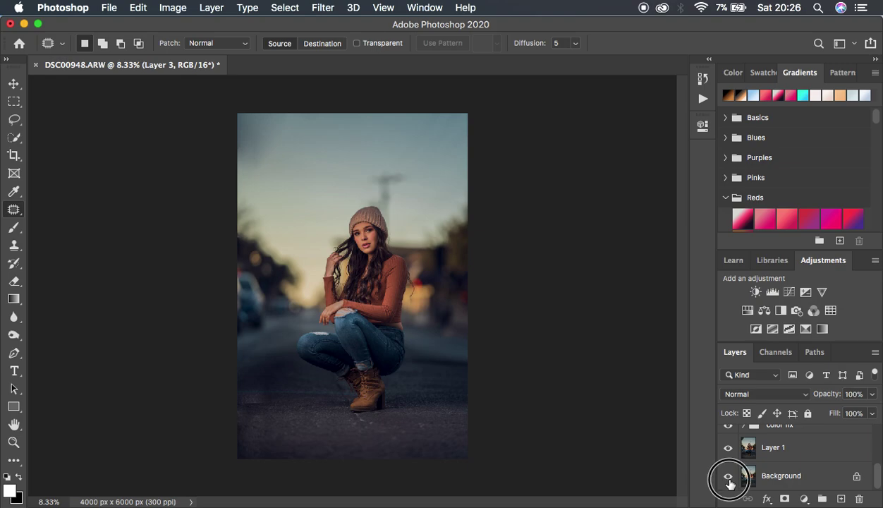
{"action": "left_click", "coordinate": [728, 478], "text": "alt"}
{"action": "left_click", "coordinate": [728, 479], "text": "alt"}
{"action": "left_click", "coordinate": [728, 478], "text": "alt"}
{"action": "left_click", "coordinate": [728, 478], "text": "alt"}
{"action": "left_click", "coordinate": [728, 478], "text": "alt"}
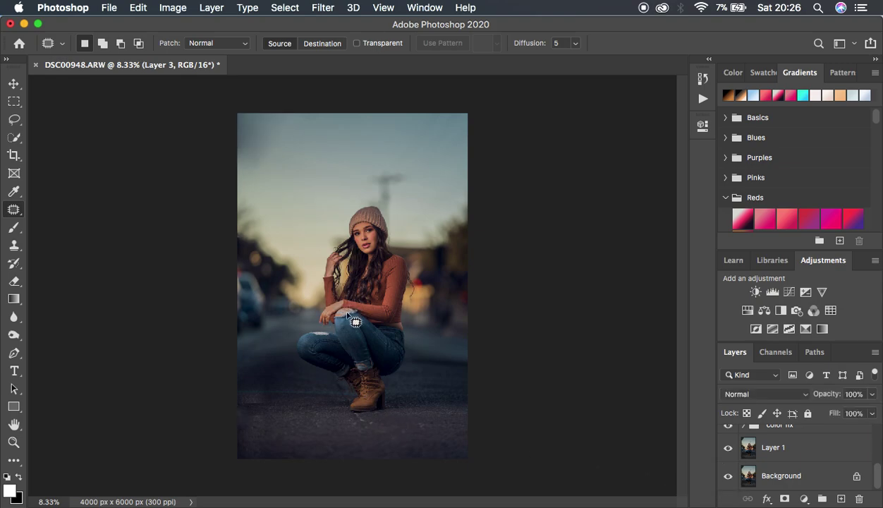
{"action": "left_click", "coordinate": [729, 478], "text": "alt"}
{"action": "left_click", "coordinate": [729, 478], "text": "alt"}
{"action": "left_click", "coordinate": [729, 478], "text": "alt"}
{"action": "left_click", "coordinate": [729, 478], "text": "alt"}
{"action": "left_click", "coordinate": [729, 478], "text": "alt"}
{"action": "left_click", "coordinate": [729, 479], "text": "alt"}
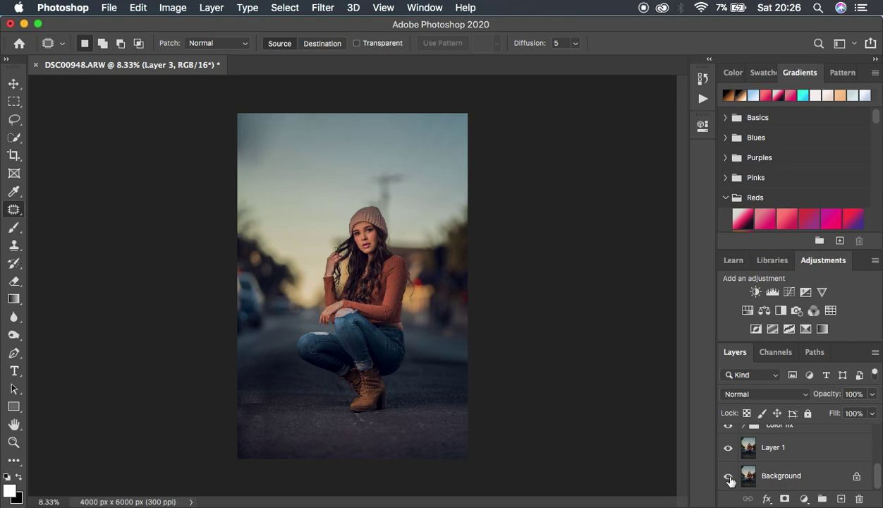